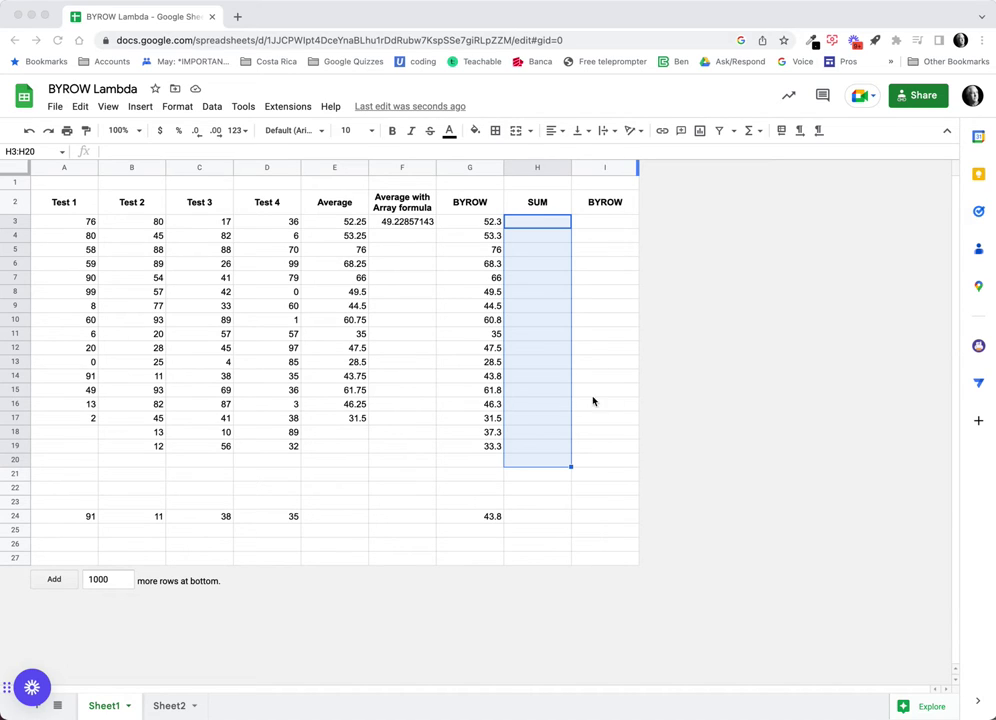
Enter the suggested formula =SUM(A3,B3,C3,D3,E3,G3) in cell H3 under the SUM heading.
{"action": "left_click", "coordinate": [539, 231]}
{"action": "left_click", "coordinate": [542, 222]}
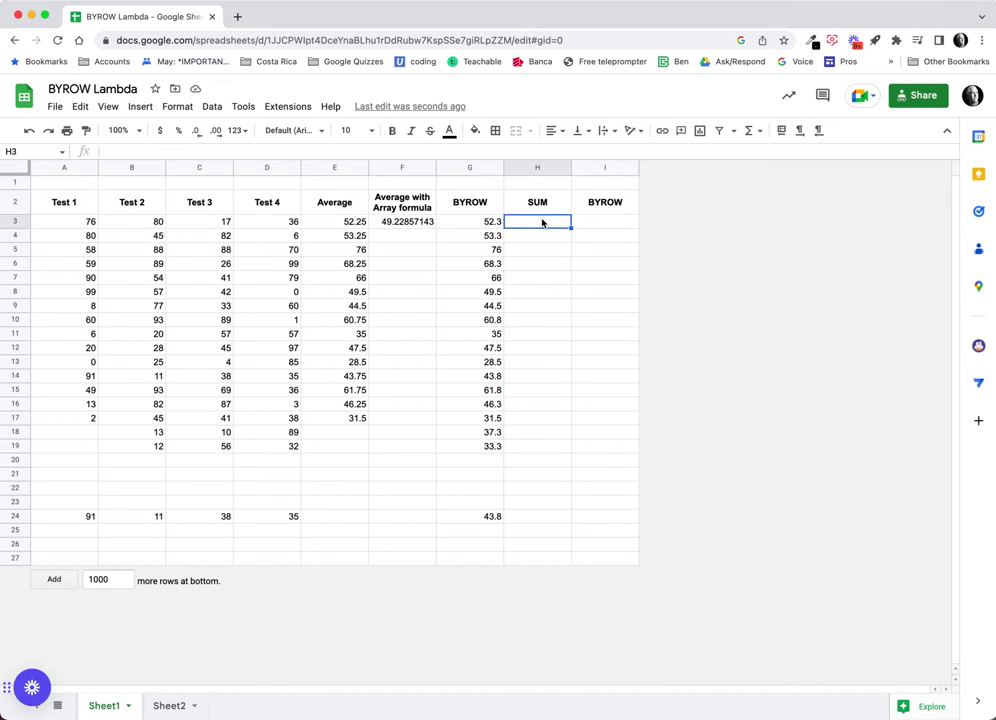
{"action": "type", "text": "=sum"}
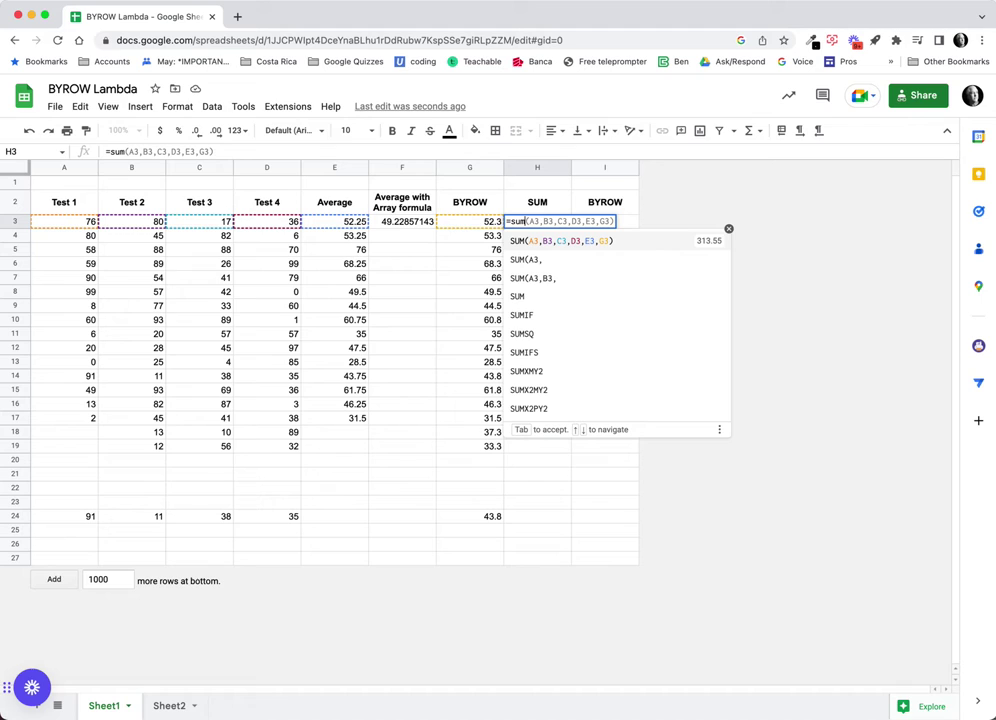
{"action": "key", "text": "Tab"}
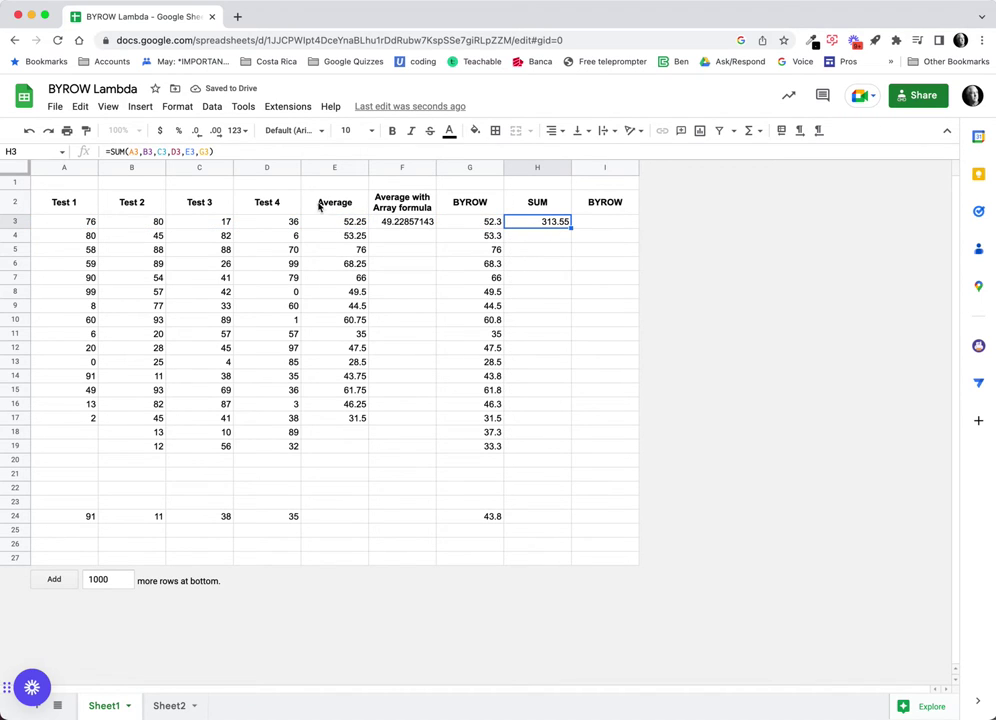
Replace the arguments of the SUM formula in H3 with the range A3:D3.
{"action": "left_click_drag", "start_coordinate": [128, 152], "coordinate": [212, 152]}
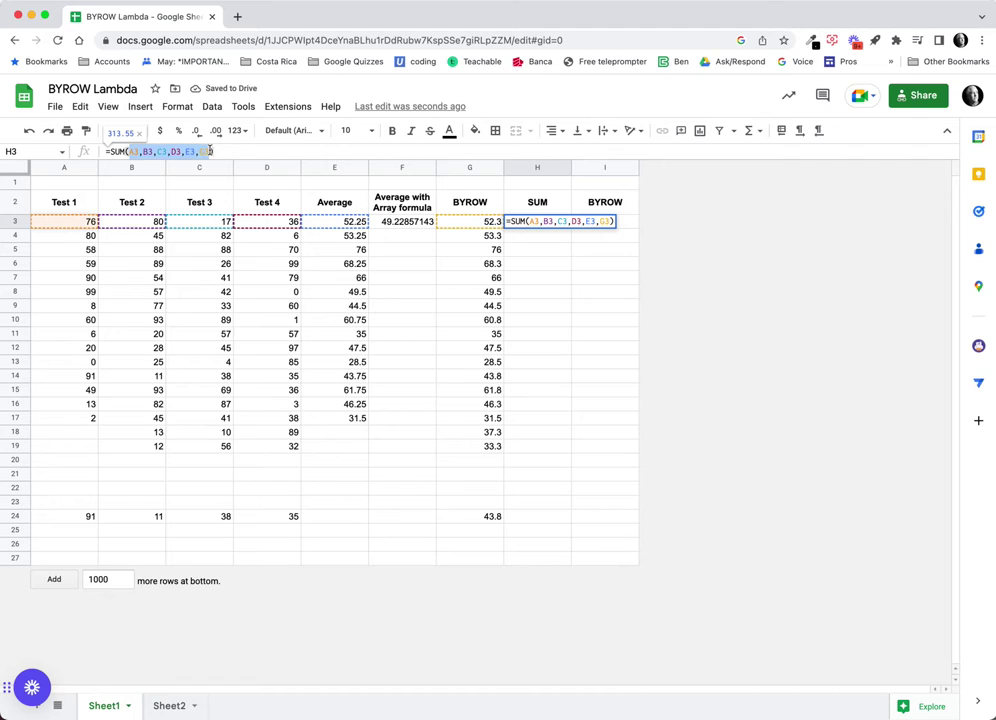
{"action": "key", "text": "BackSpace"}
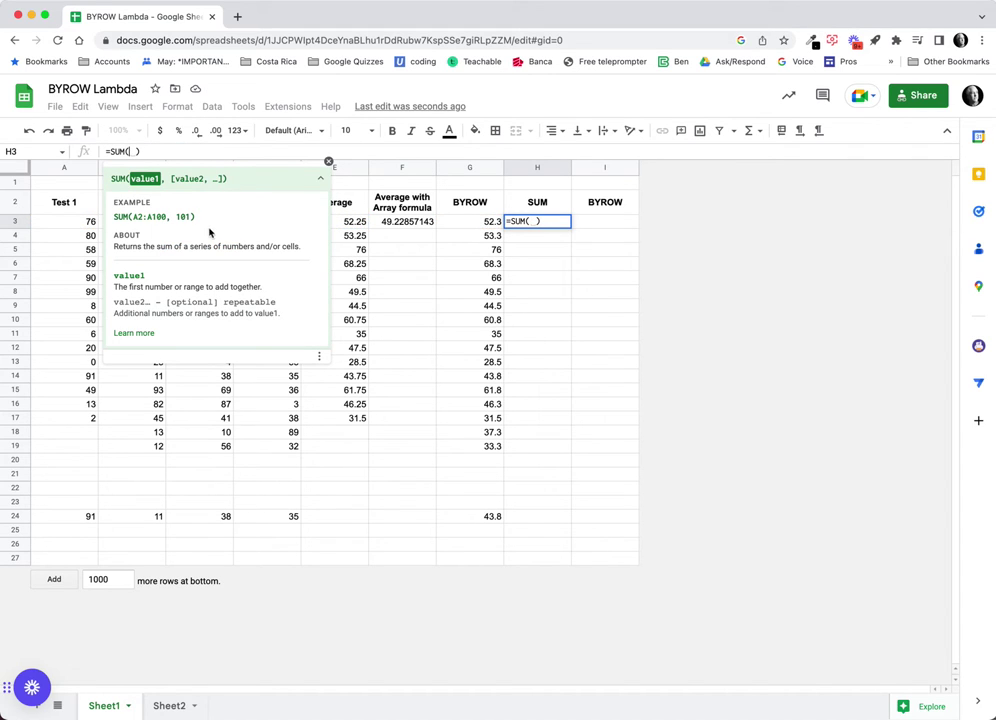
{"action": "left_click", "coordinate": [328, 161]}
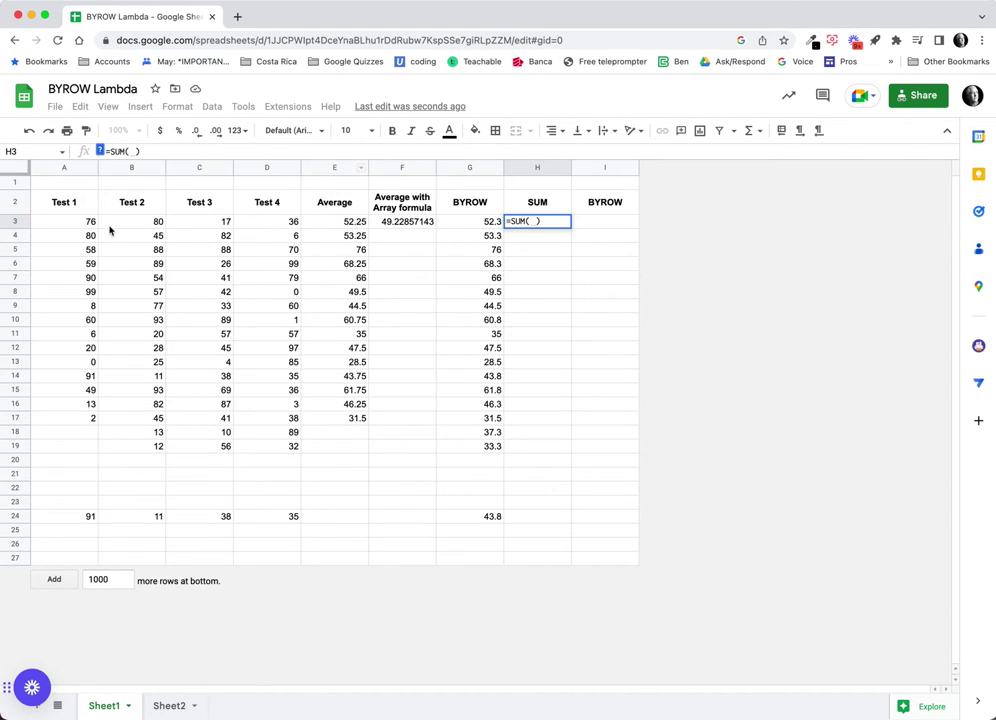
{"action": "left_click_drag", "start_coordinate": [90, 221], "coordinate": [263, 227]}
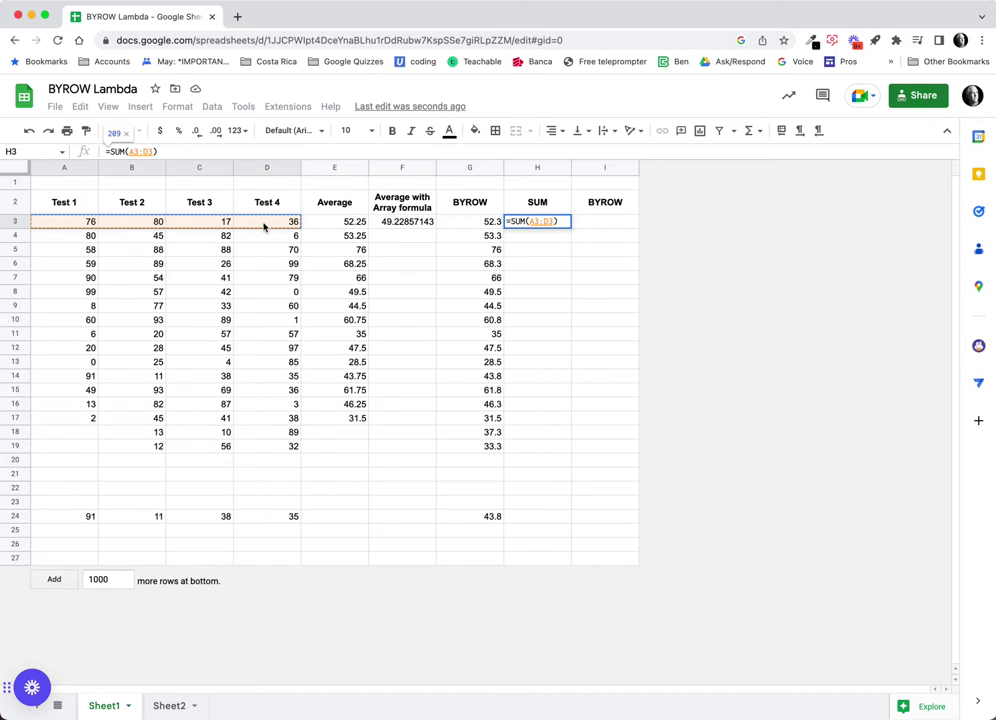
{"action": "key", "text": "Return"}
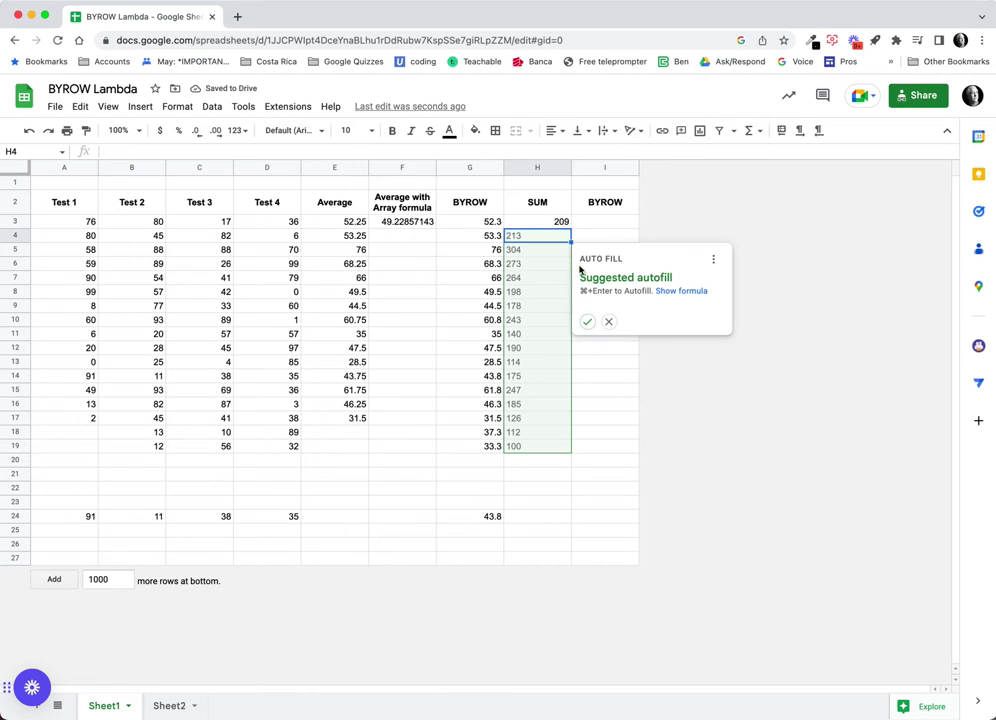
Accept the suggested autofill of the SUM formula down column H and check the formulas in the first rows.
{"action": "left_click", "coordinate": [588, 325]}
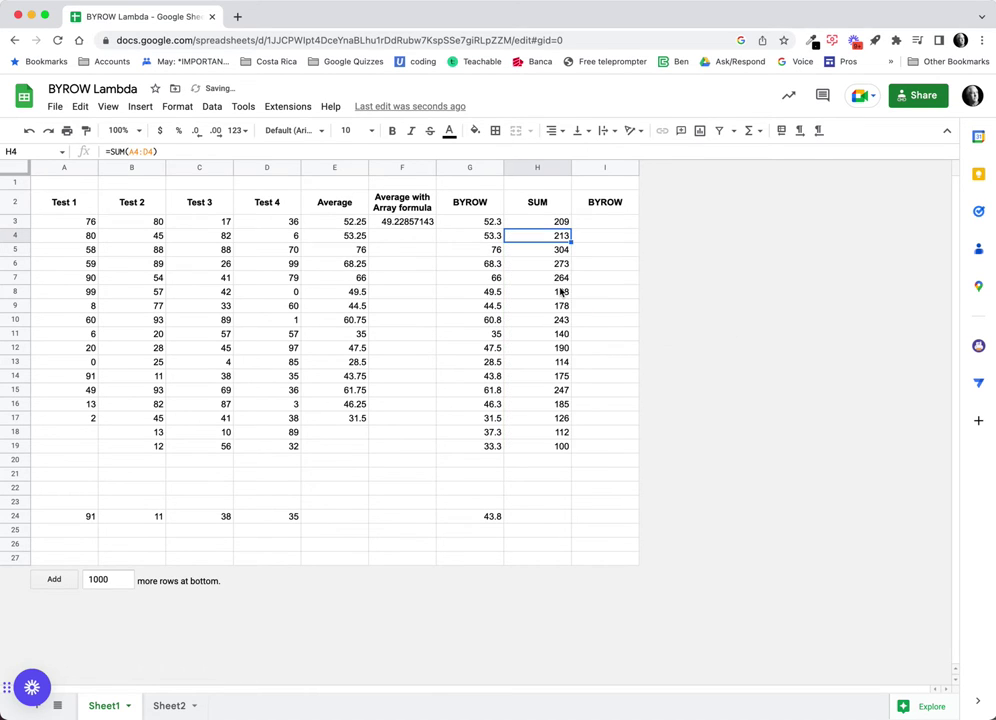
{"action": "left_click", "coordinate": [554, 222]}
{"action": "key", "text": "Down"}
{"action": "key", "text": "Down"}
{"action": "key", "text": "Down"}
{"action": "key", "text": "Down"}
{"action": "key", "text": "Down"}
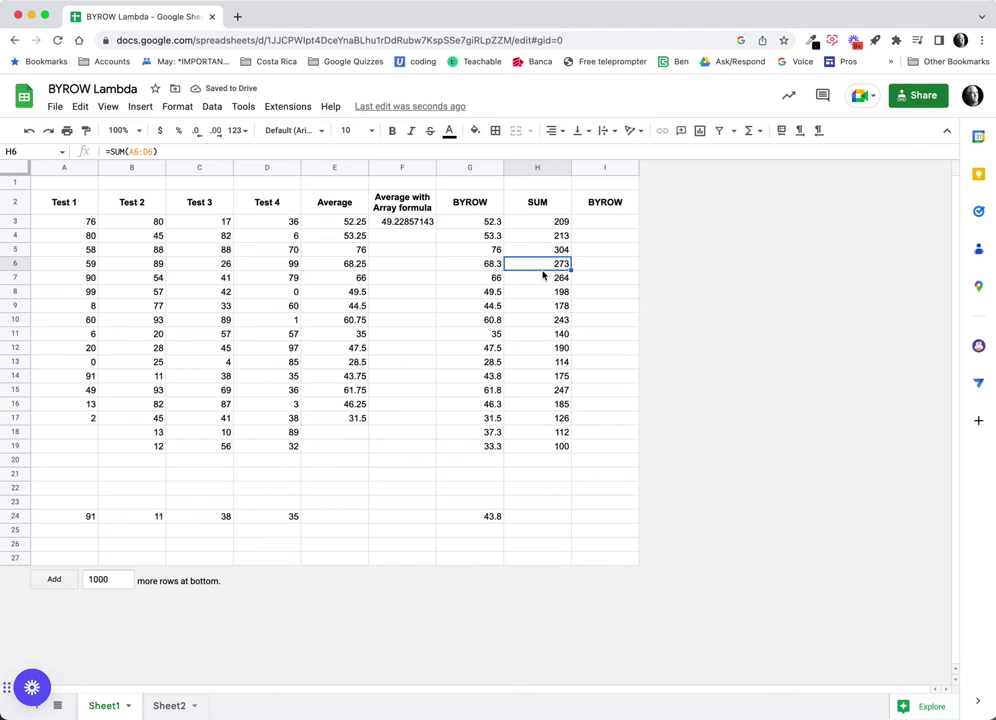
Move the scores from A24:D24 up to row 20 and extend the SUM formula from H19 to H20.
{"action": "left_click_drag", "start_coordinate": [88, 516], "coordinate": [285, 517]}
{"action": "left_click_drag", "start_coordinate": [125, 511], "coordinate": [131, 468]}
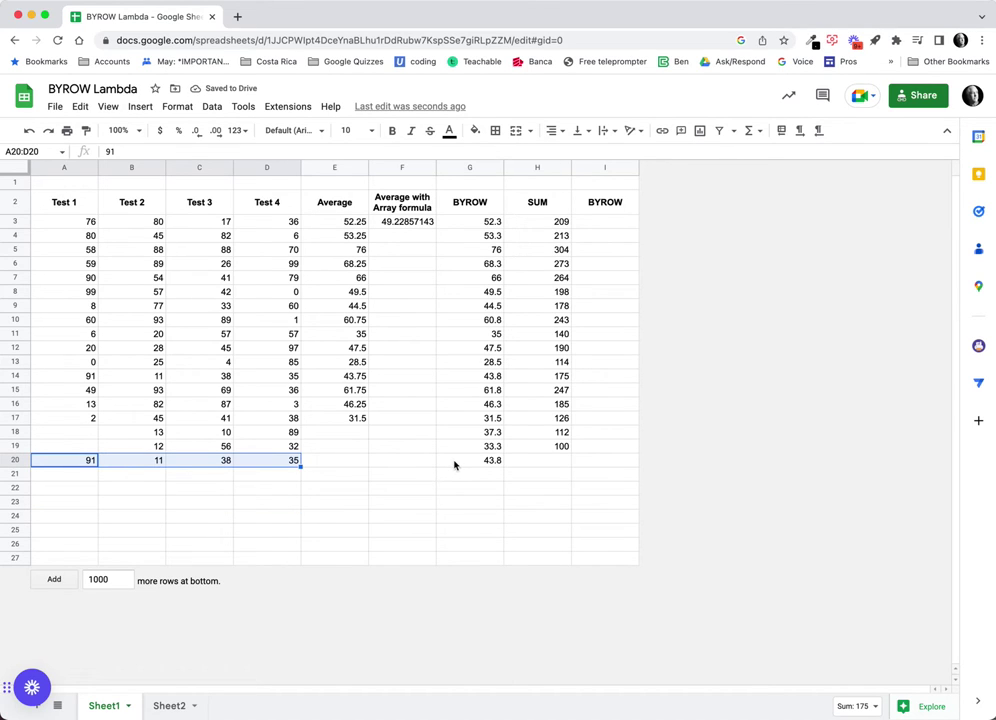
{"action": "left_click", "coordinate": [556, 465]}
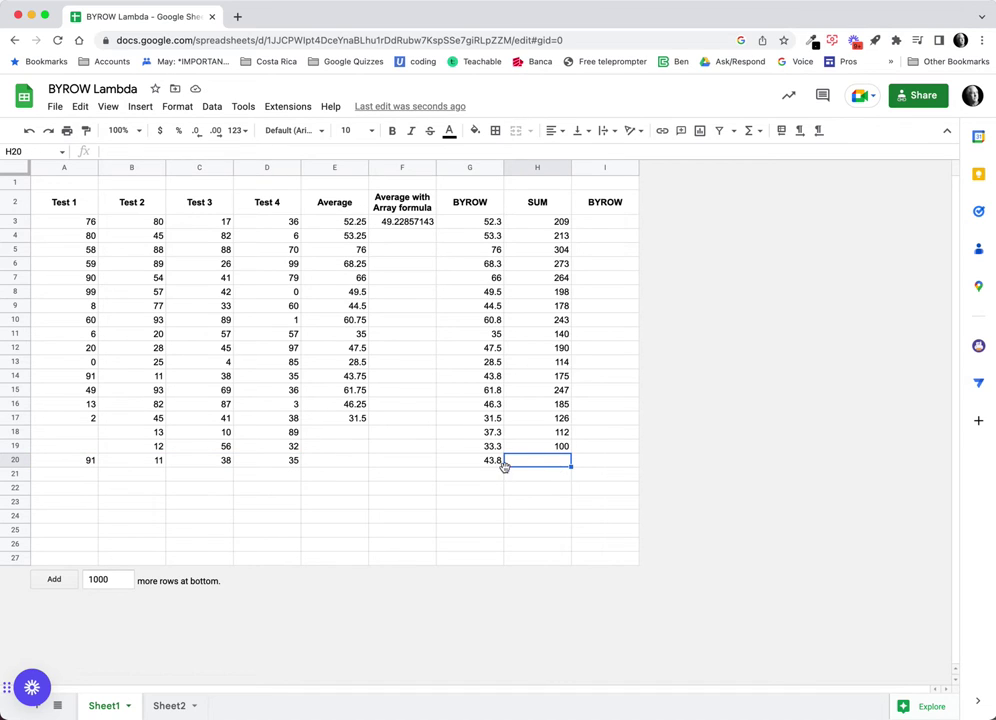
{"action": "left_click", "coordinate": [560, 448]}
{"action": "left_click_drag", "start_coordinate": [571, 452], "coordinate": [558, 462]}
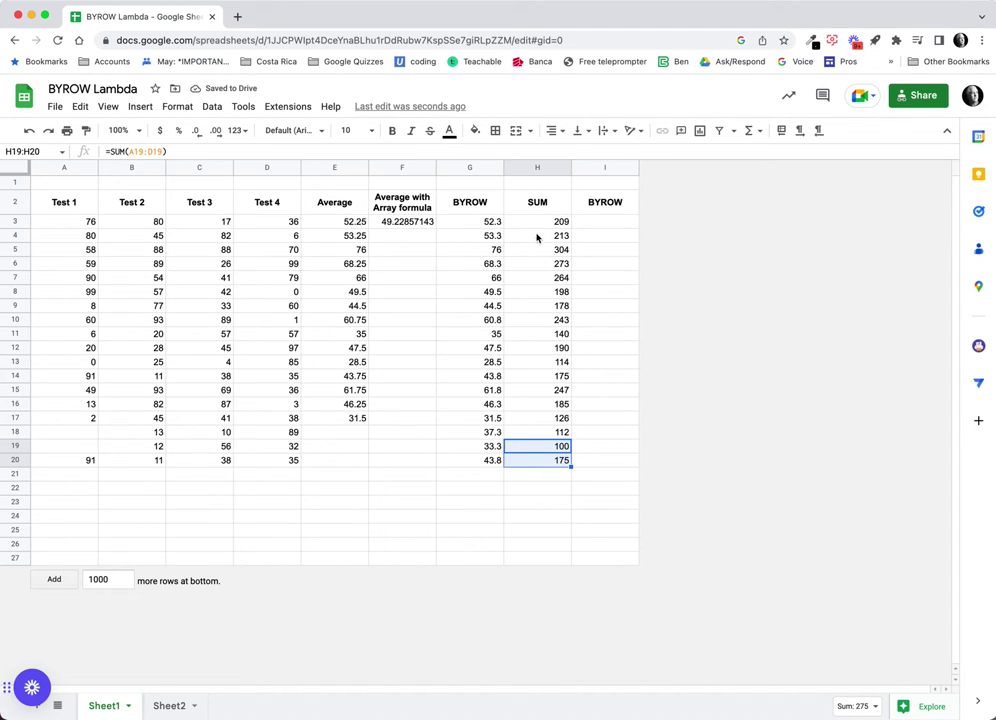
Look at the array formula in F3, and insert one blank column between the SUM column and the last BYROW column.
{"action": "left_click", "coordinate": [405, 223]}
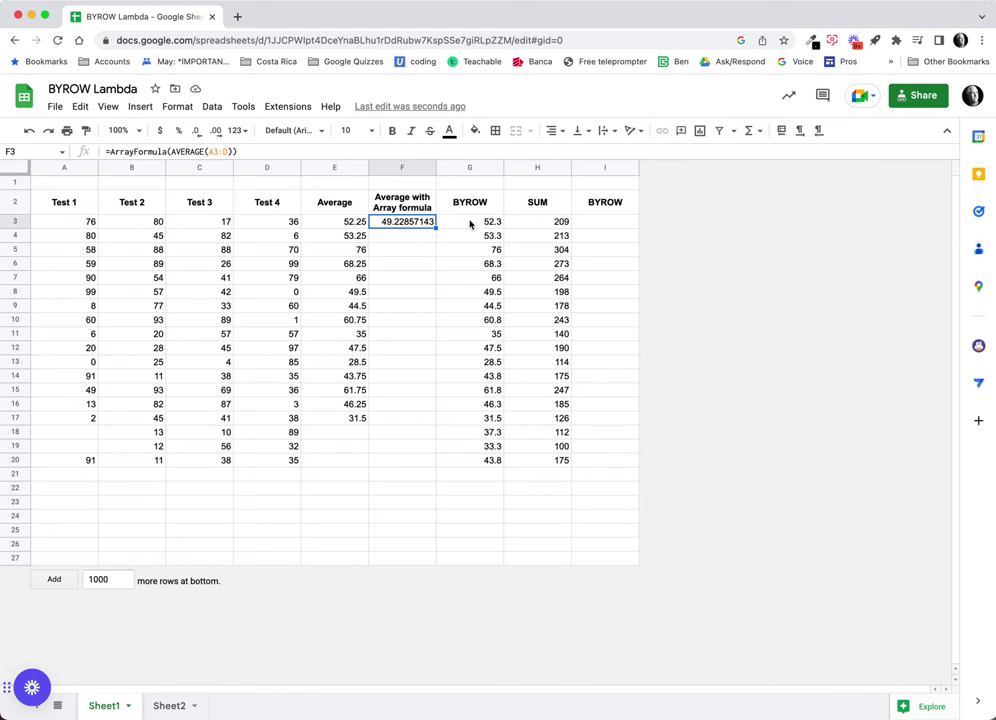
{"action": "left_click", "coordinate": [624, 169]}
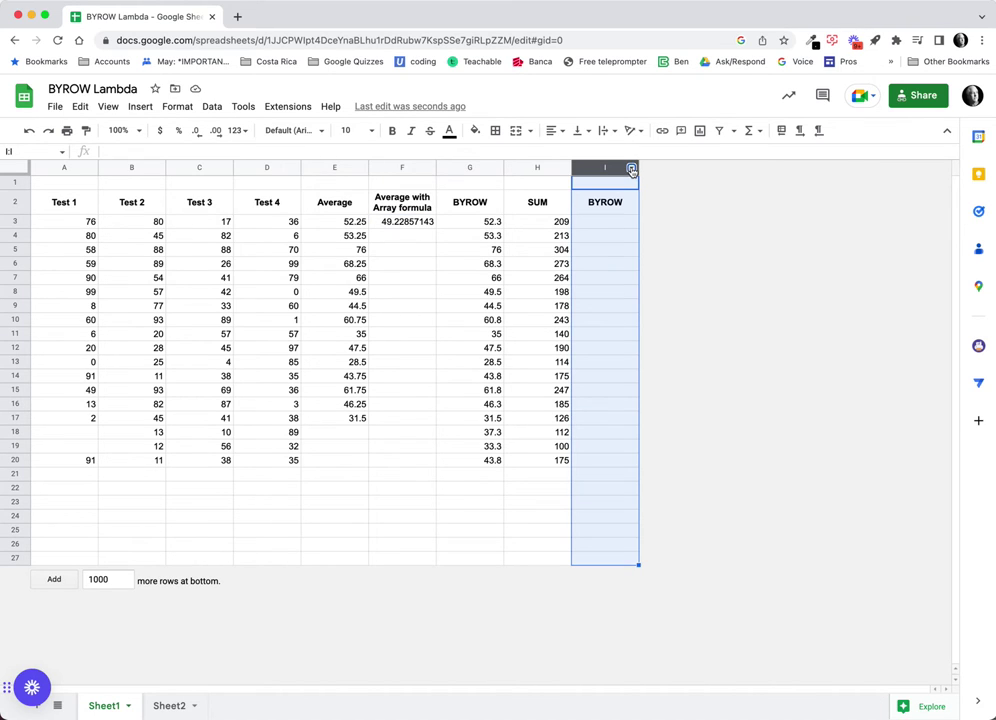
{"action": "left_click", "coordinate": [631, 168]}
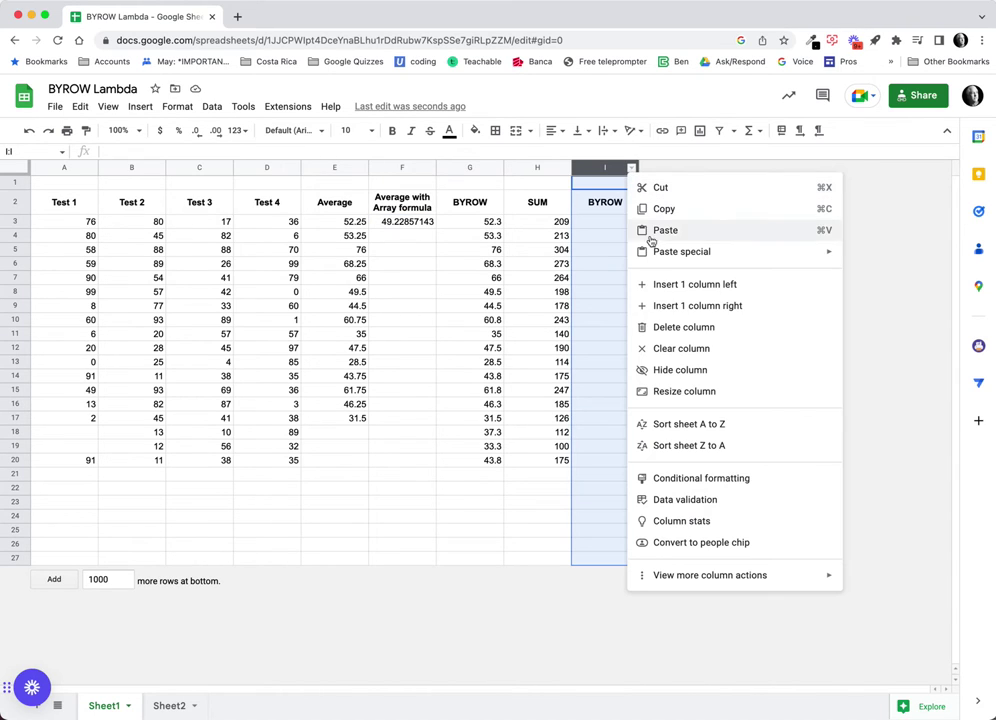
{"action": "left_click", "coordinate": [681, 284]}
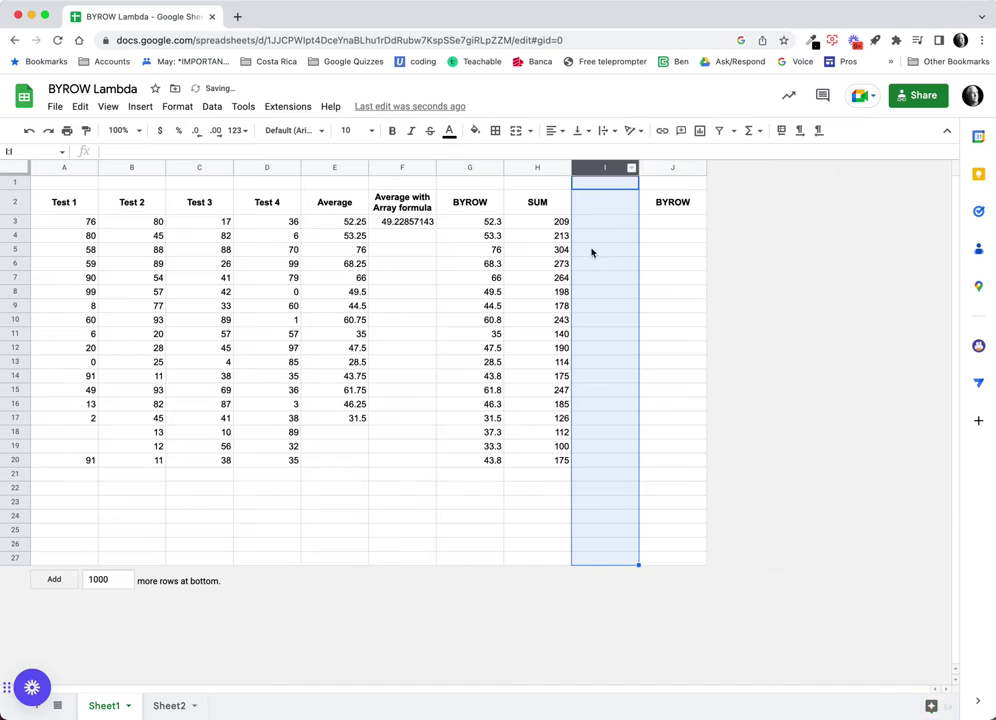
Copy the text of the formula =SUM(A3:D3) from H3 and paste it into I3.
{"action": "left_click", "coordinate": [558, 222]}
{"action": "left_click", "coordinate": [173, 150]}
{"action": "key", "text": "super+a"}
{"action": "key", "text": "super+c"}
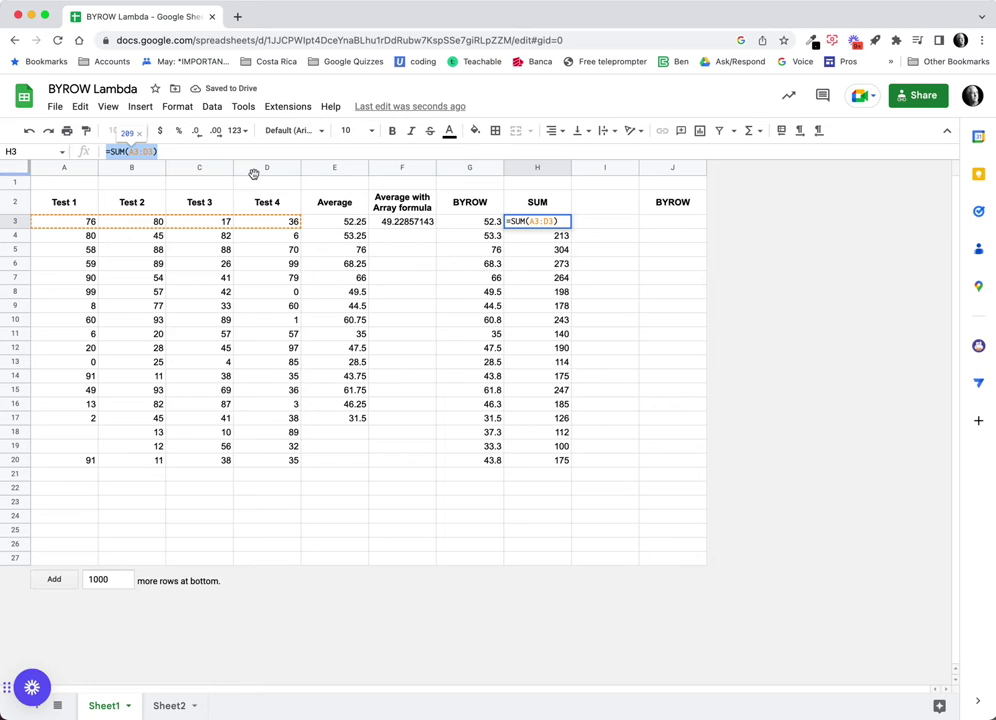
{"action": "key", "text": "Return"}
{"action": "left_click", "coordinate": [592, 222]}
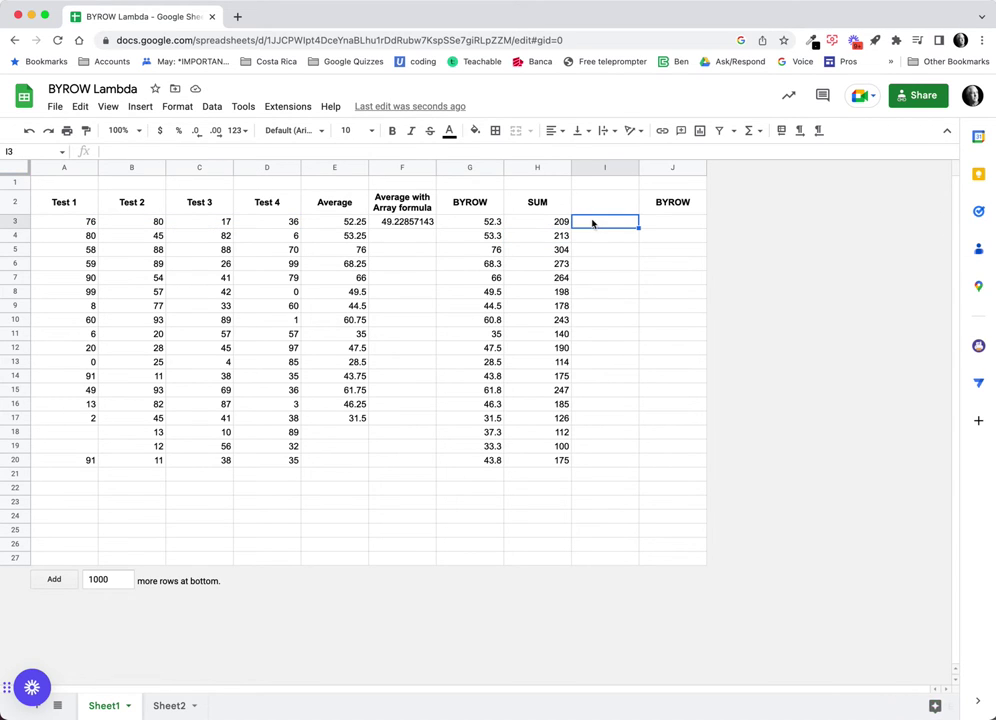
{"action": "key", "text": "super+v"}
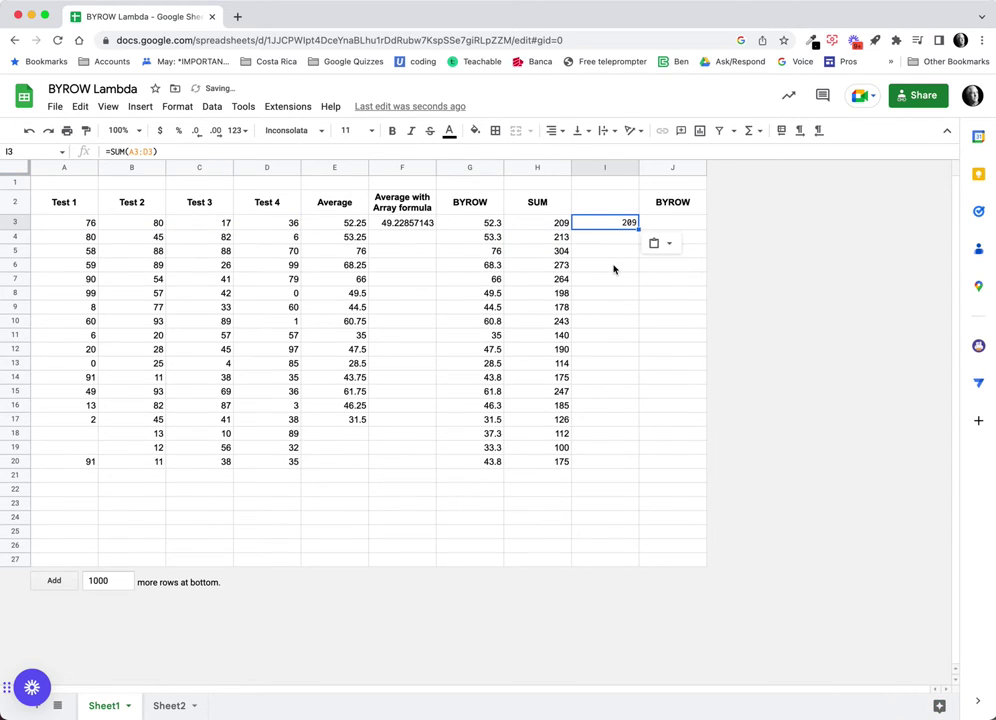
Change the formula in I3 to =ArrayFormula(SUM(A3:D)).
{"action": "left_click", "coordinate": [150, 152]}
{"action": "key", "text": "BackSpace"}
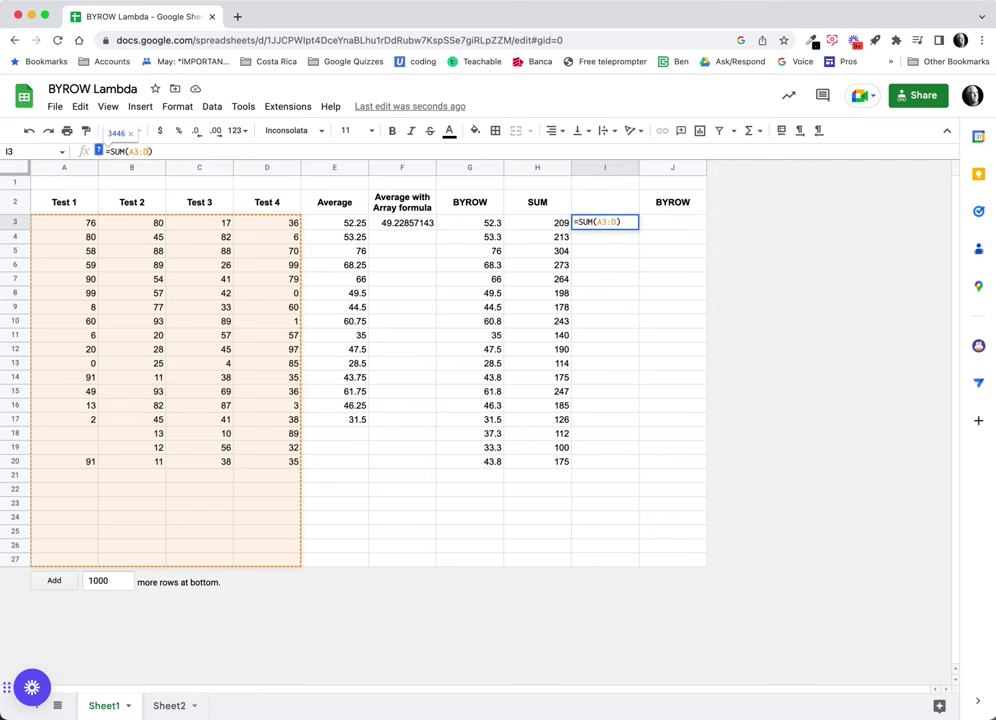
{"action": "key", "text": "ctrl+shift+Return"}
{"action": "key", "text": "Return"}
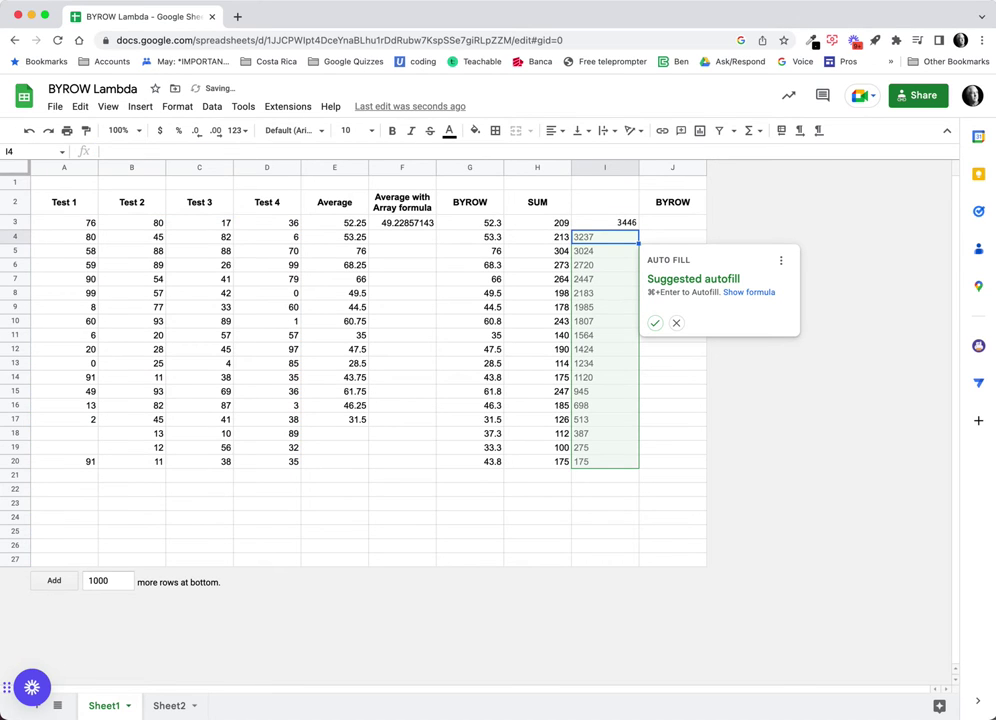
Examine the array formula in I3 and compare its result with the sum of the scores in A3:D20.
{"action": "left_click", "coordinate": [615, 228]}
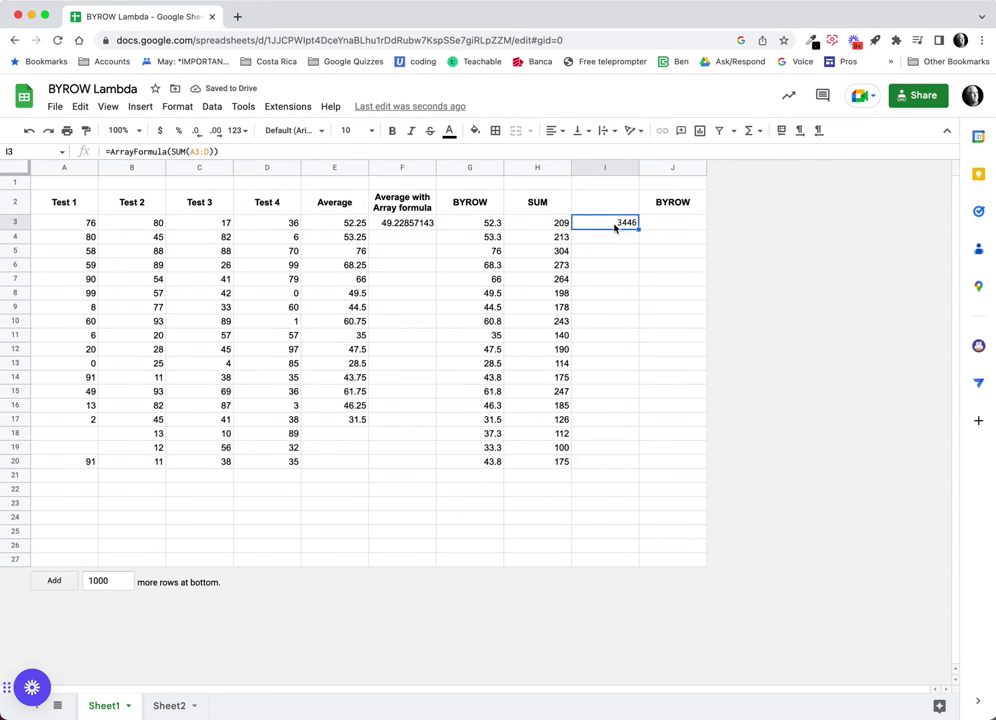
{"action": "left_click", "coordinate": [614, 237]}
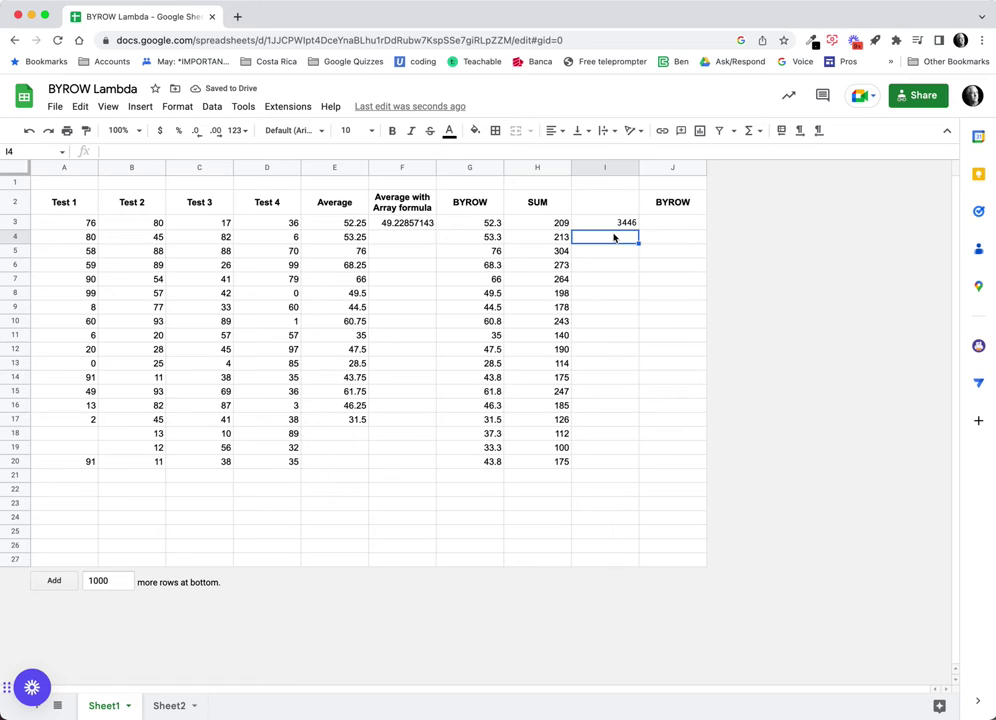
{"action": "left_click", "coordinate": [610, 224]}
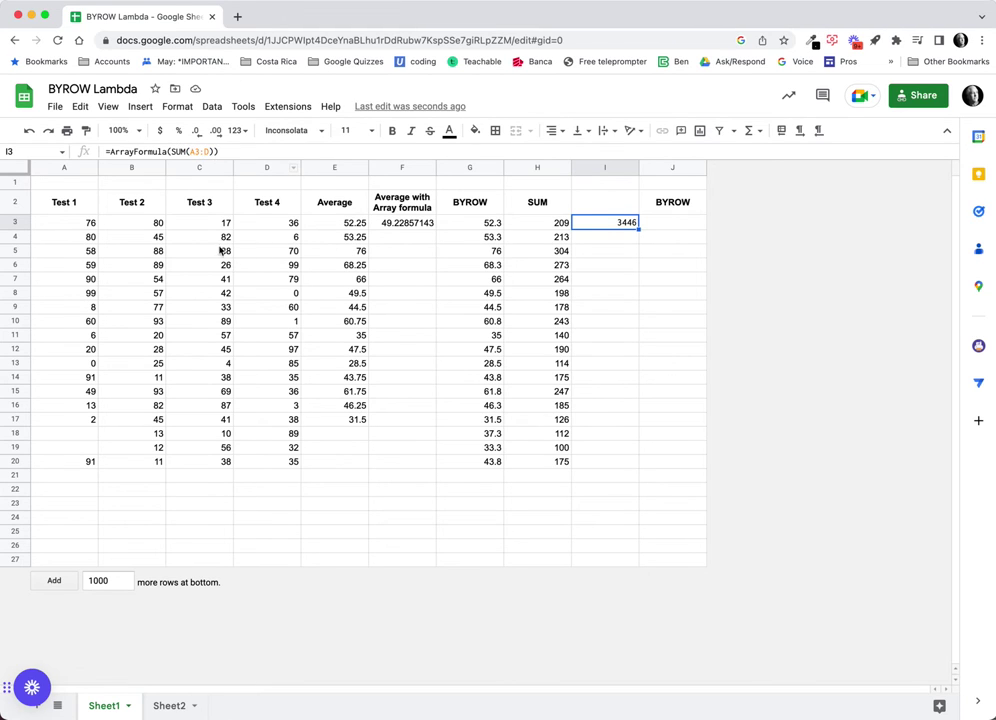
{"action": "left_click_drag", "start_coordinate": [82, 223], "coordinate": [140, 264]}
{"action": "left_click_drag", "start_coordinate": [217, 337], "coordinate": [290, 462]}
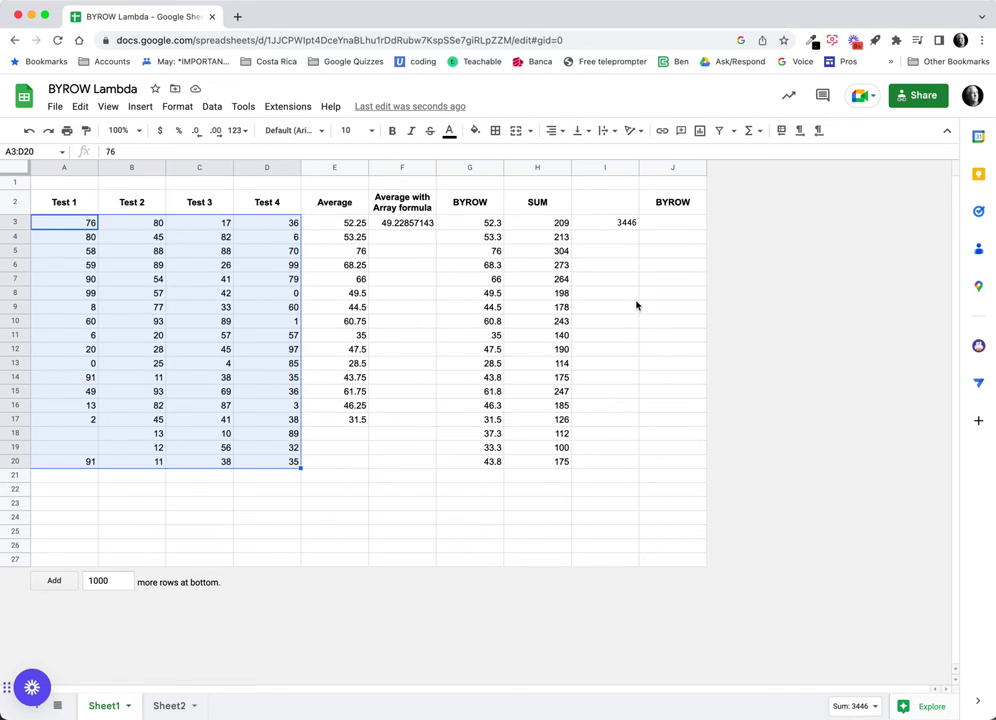
{"action": "left_click", "coordinate": [611, 230]}
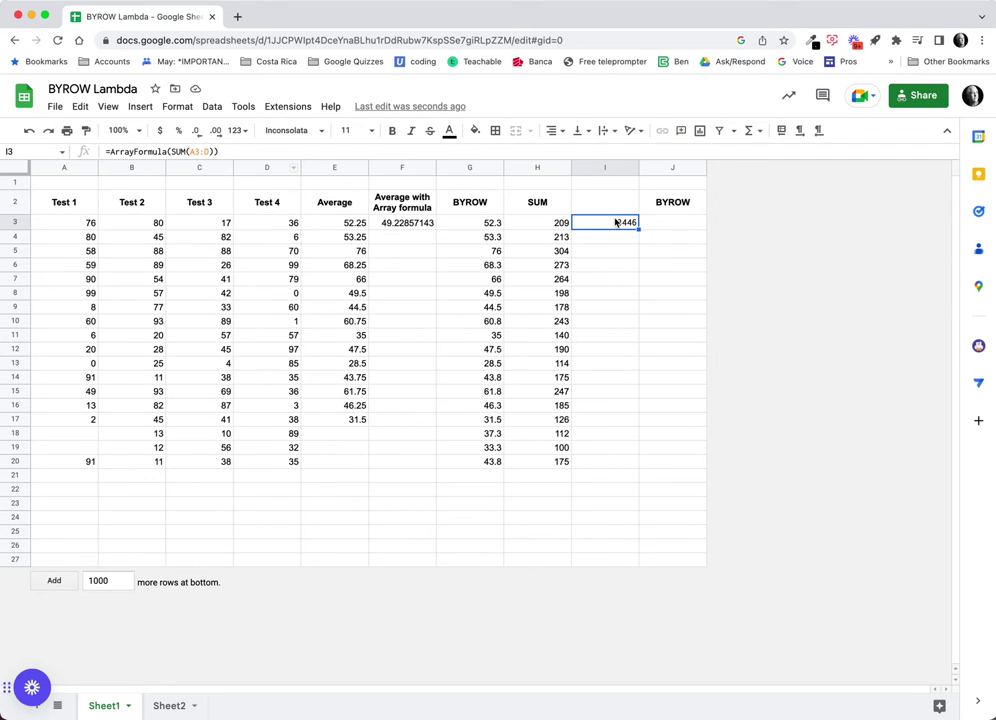
{"action": "left_click", "coordinate": [614, 167]}
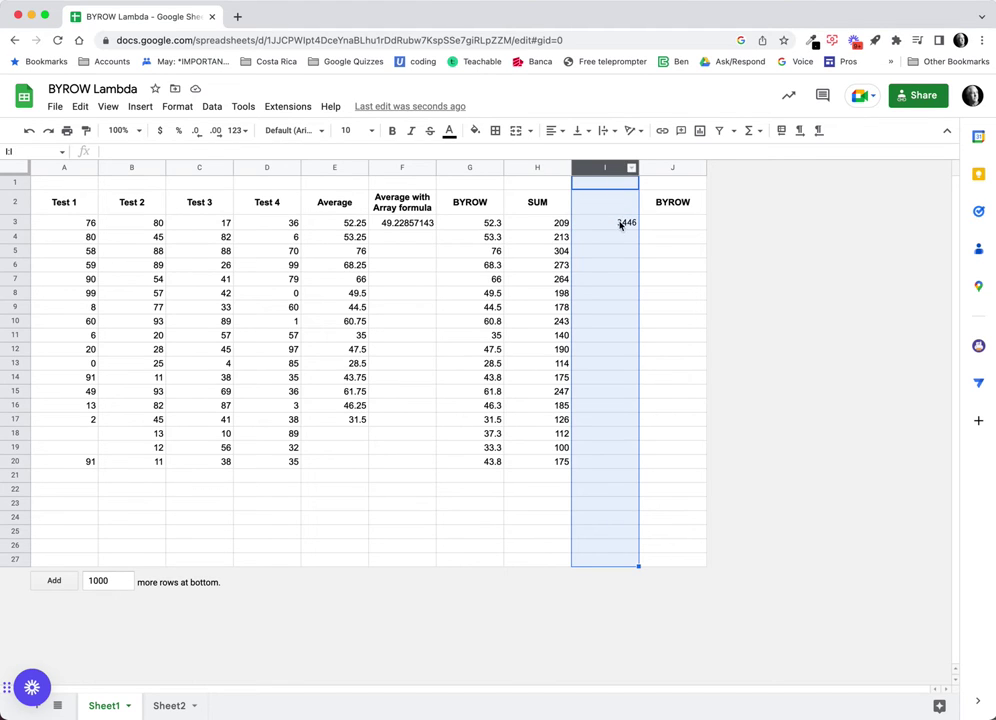
{"action": "left_click", "coordinate": [622, 224]}
Enter the heading "Sum array formula" in cell I2.
{"action": "left_click", "coordinate": [595, 209]}
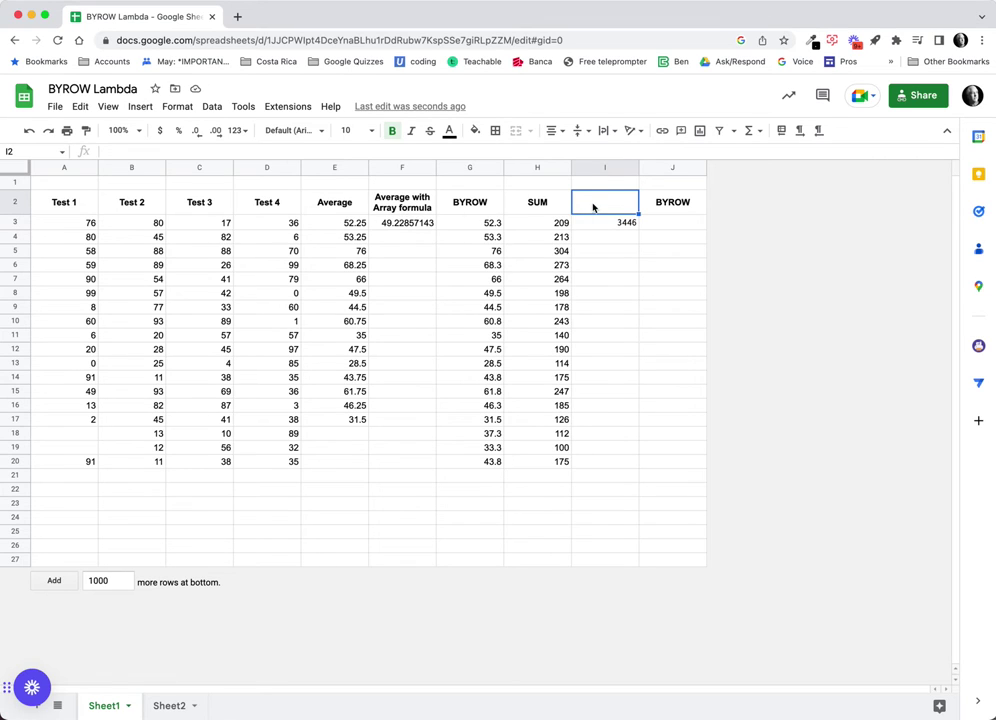
{"action": "type", "text": "Sum a"}
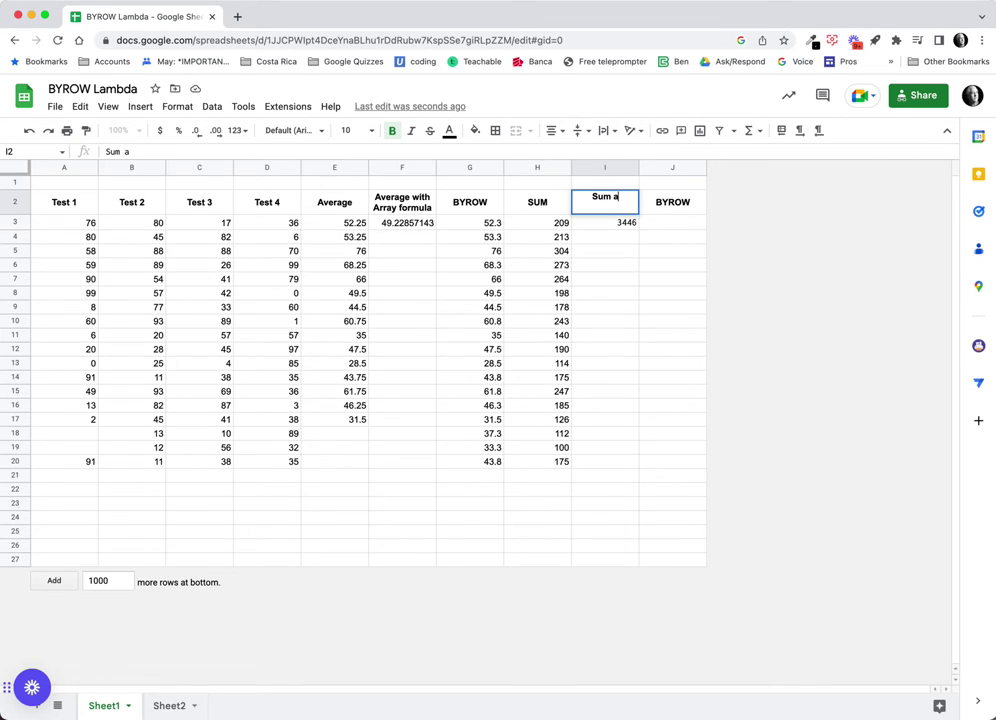
{"action": "type", "text": "rray formula"}
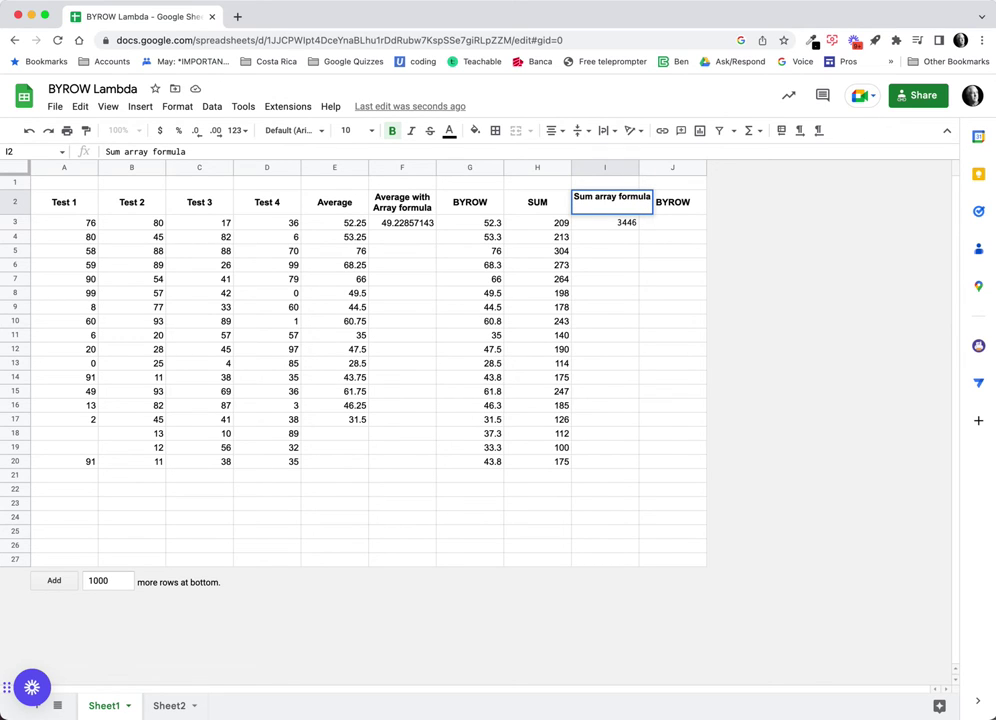
{"action": "key", "text": "BackSpace"}
{"action": "type", "text": "a"}
{"action": "key", "text": "Return"}
Start a BYROW formula in J3 with the open-ended range A3:D as its first argument.
{"action": "left_click", "coordinate": [688, 204]}
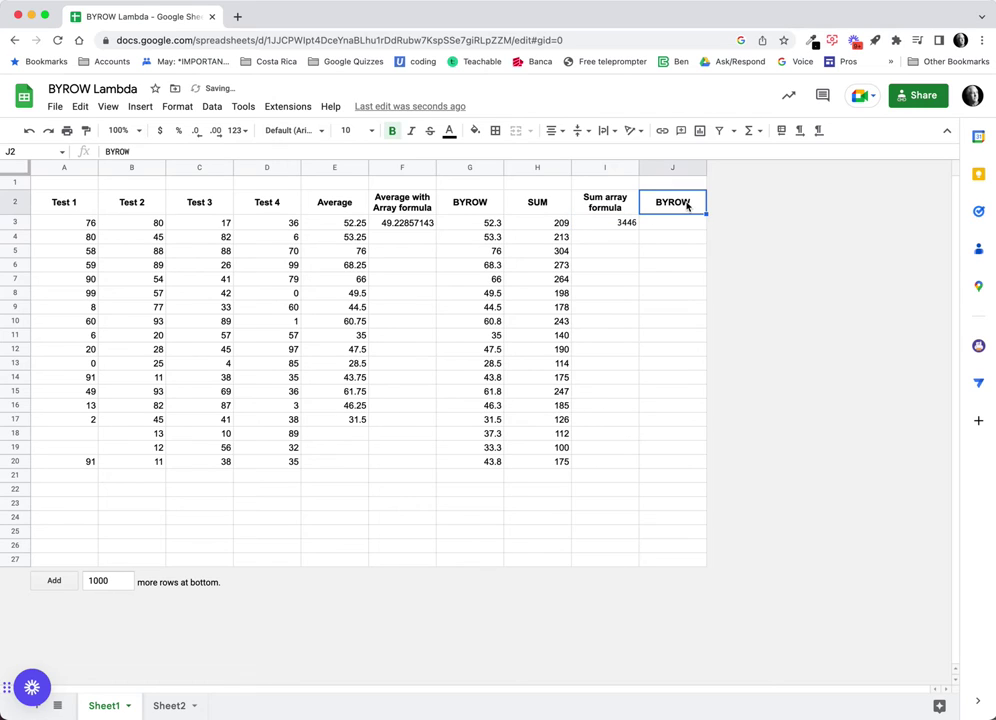
{"action": "left_click", "coordinate": [661, 226]}
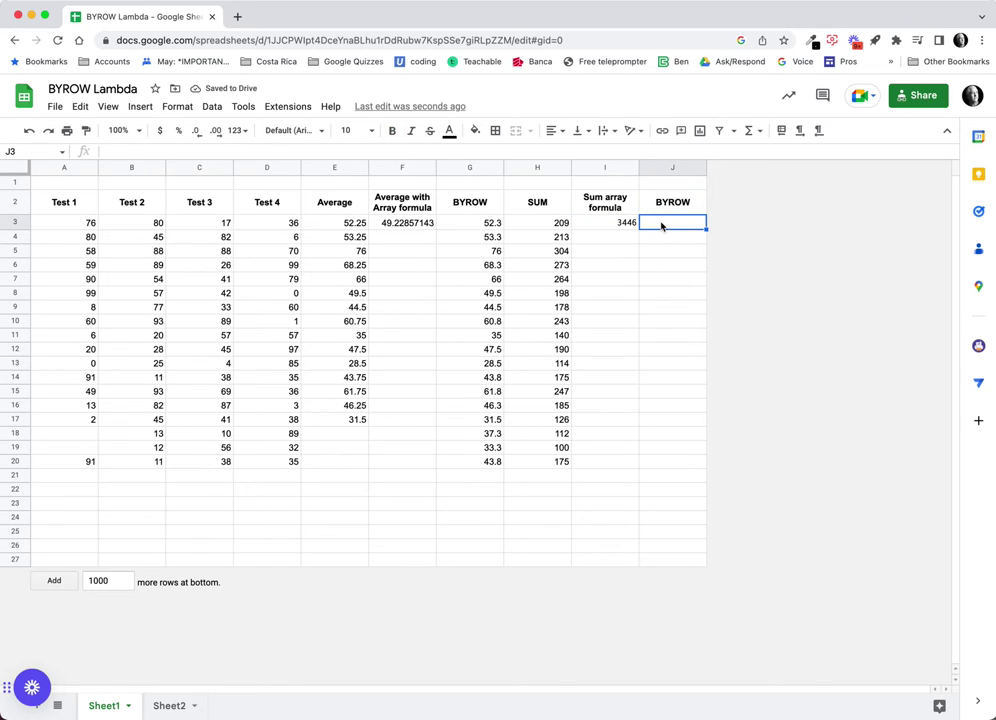
{"action": "type", "text": "=by"}
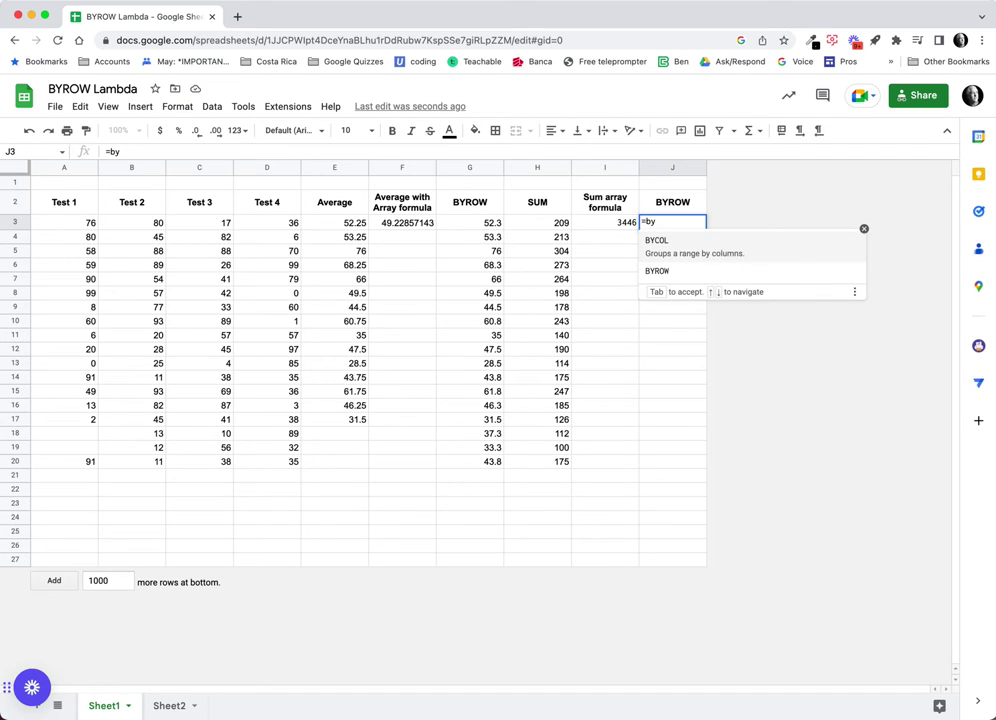
{"action": "key", "text": "Tab"}
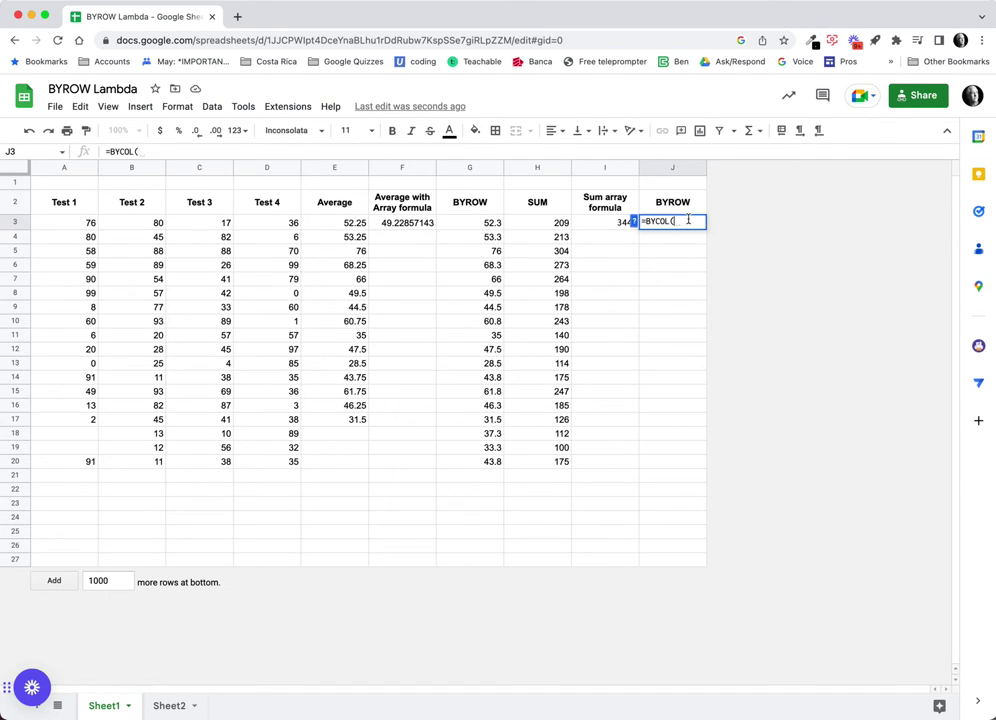
{"action": "left_click_drag", "start_coordinate": [694, 221], "coordinate": [647, 221]}
{"action": "type", "text": "byr"}
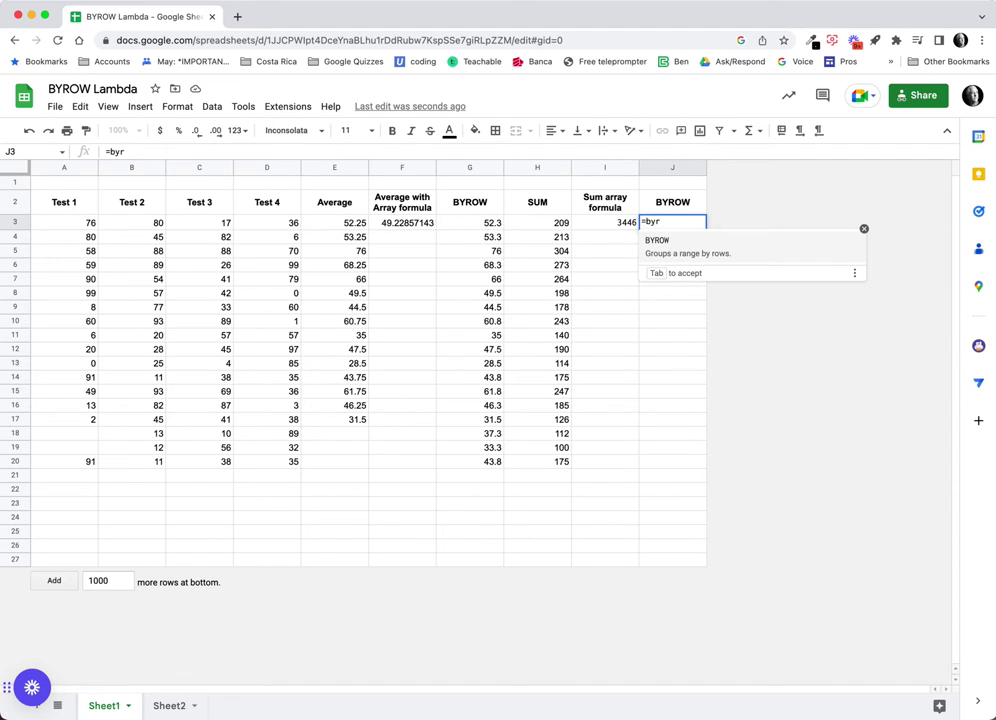
{"action": "key", "text": "Tab"}
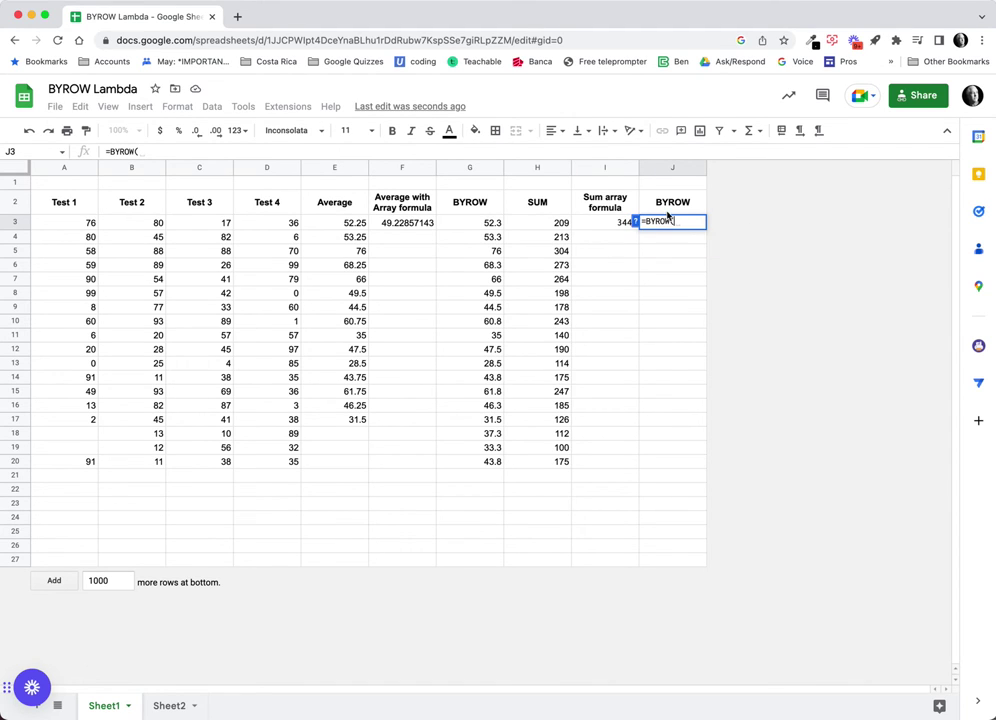
{"action": "left_click_drag", "start_coordinate": [89, 226], "coordinate": [262, 465]}
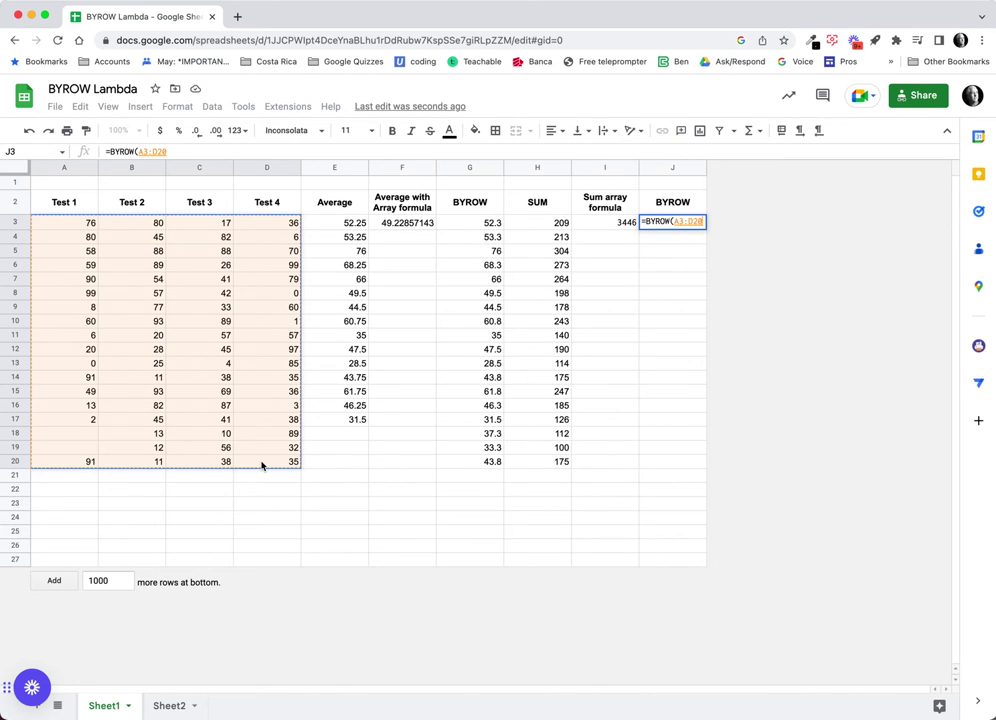
{"action": "key", "text": "BackSpace"}
{"action": "key", "text": "BackSpace"}
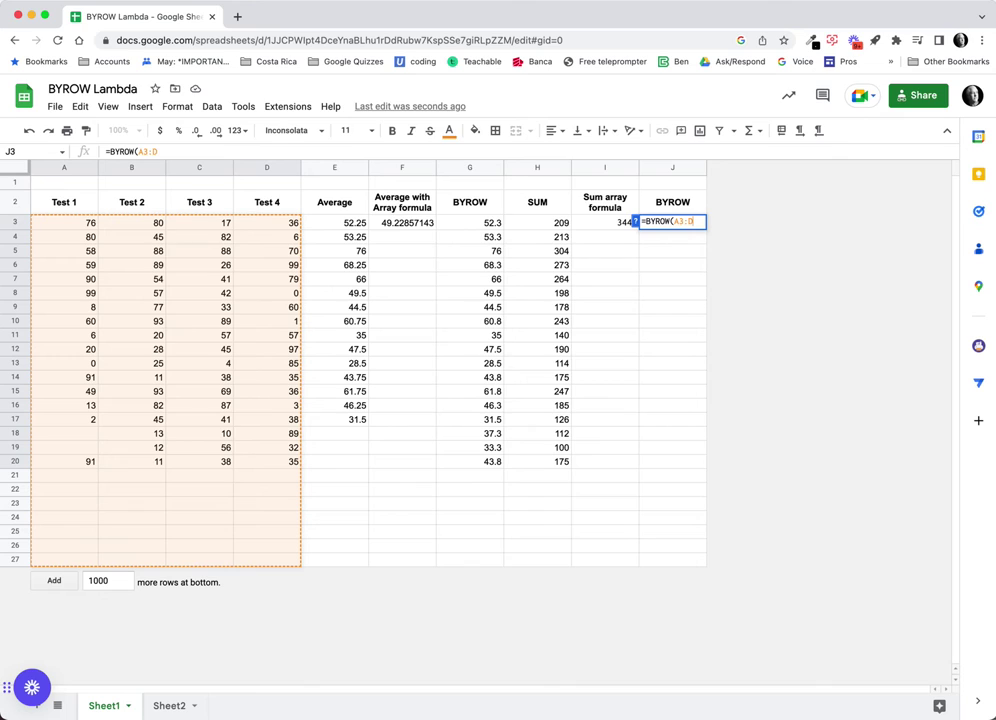
{"action": "type", "text": ","}
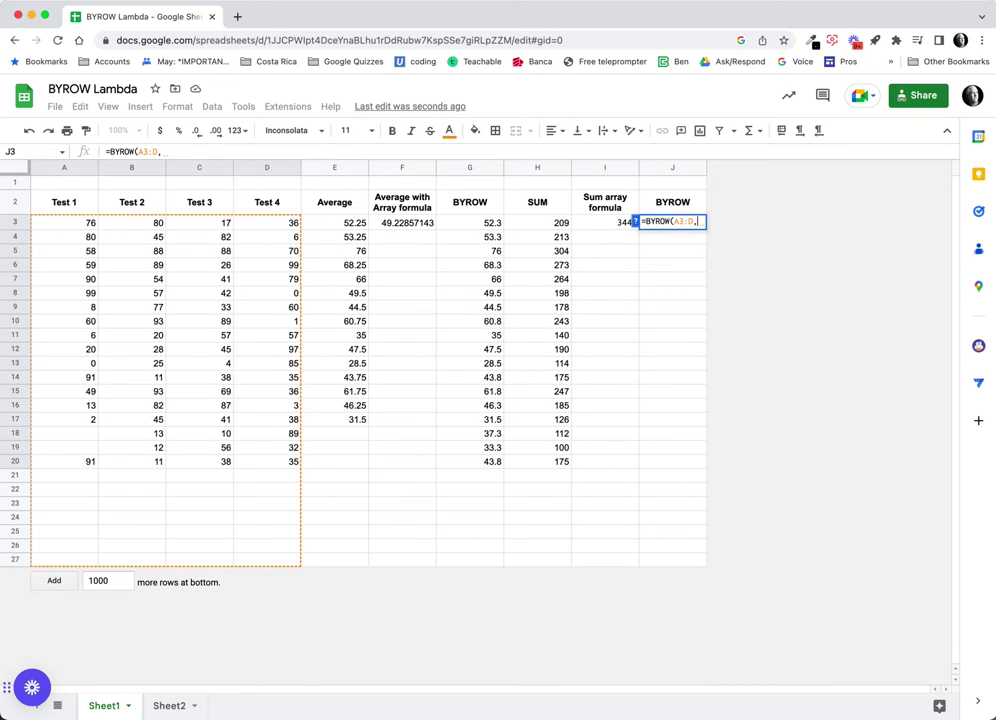
Add the LAMBDA function as the second argument of the BYROW formula in J3.
{"action": "type", "text": " l"}
{"action": "key", "text": "BackSpace"}
{"action": "type", "text": "l"}
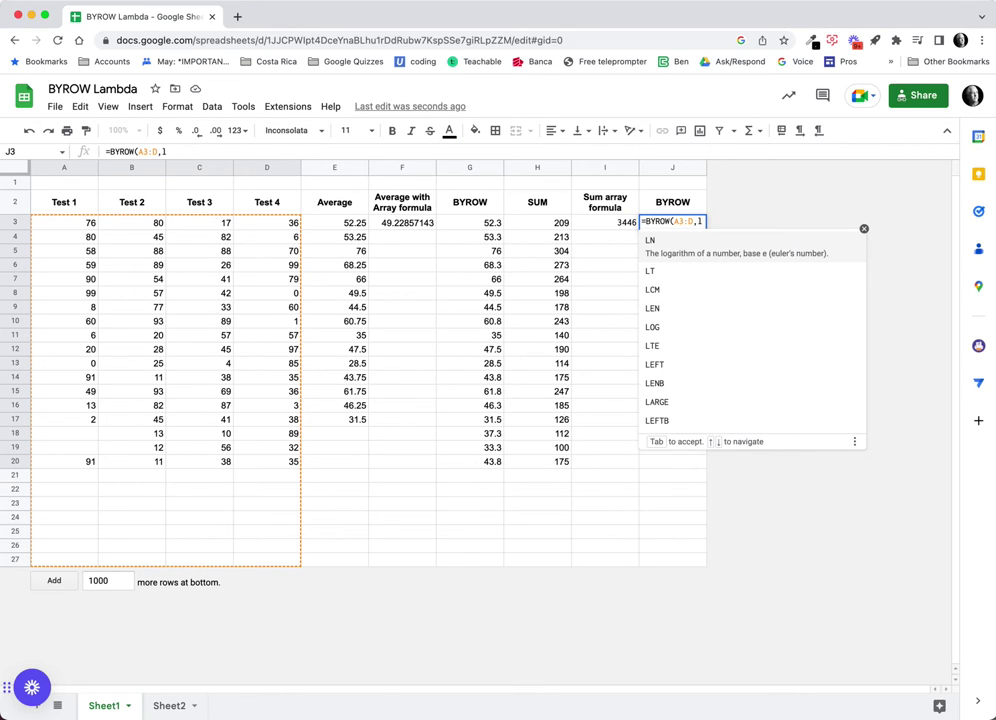
{"action": "type", "text": "am"}
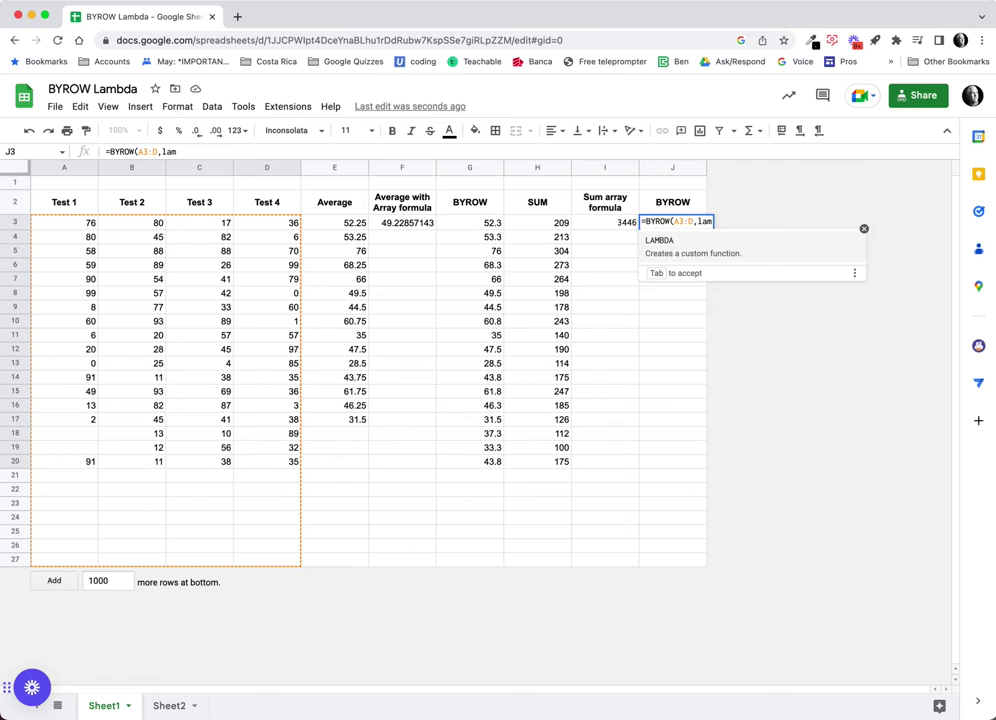
{"action": "type", "text": "am"}
{"action": "key", "text": "BackSpace"}
{"action": "key", "text": "BackSpace"}
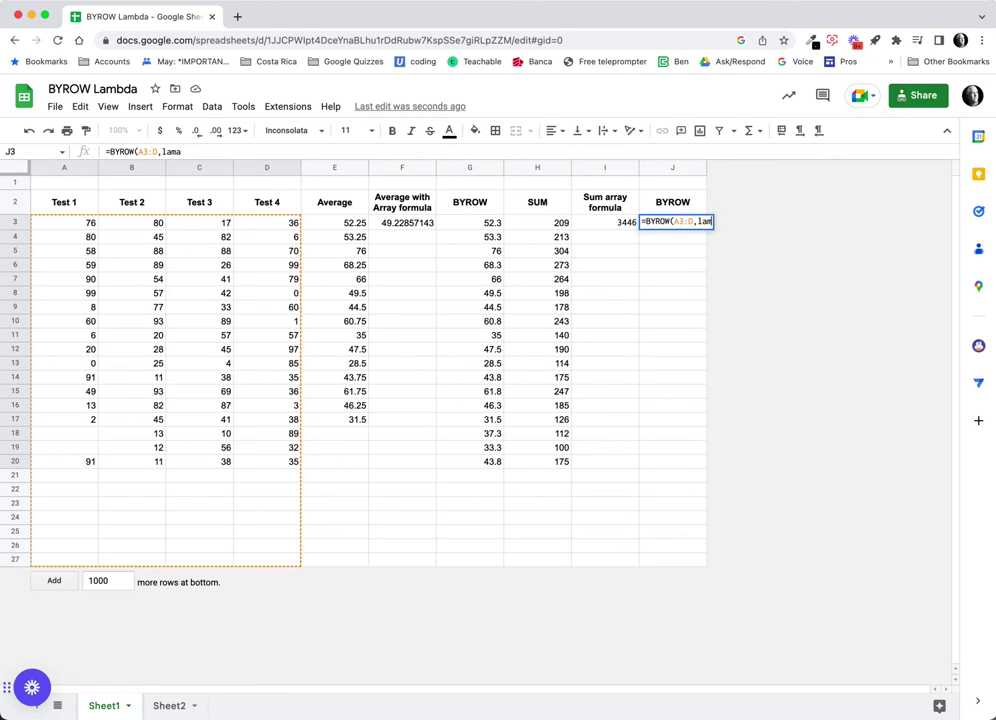
{"action": "key", "text": "Tab"}
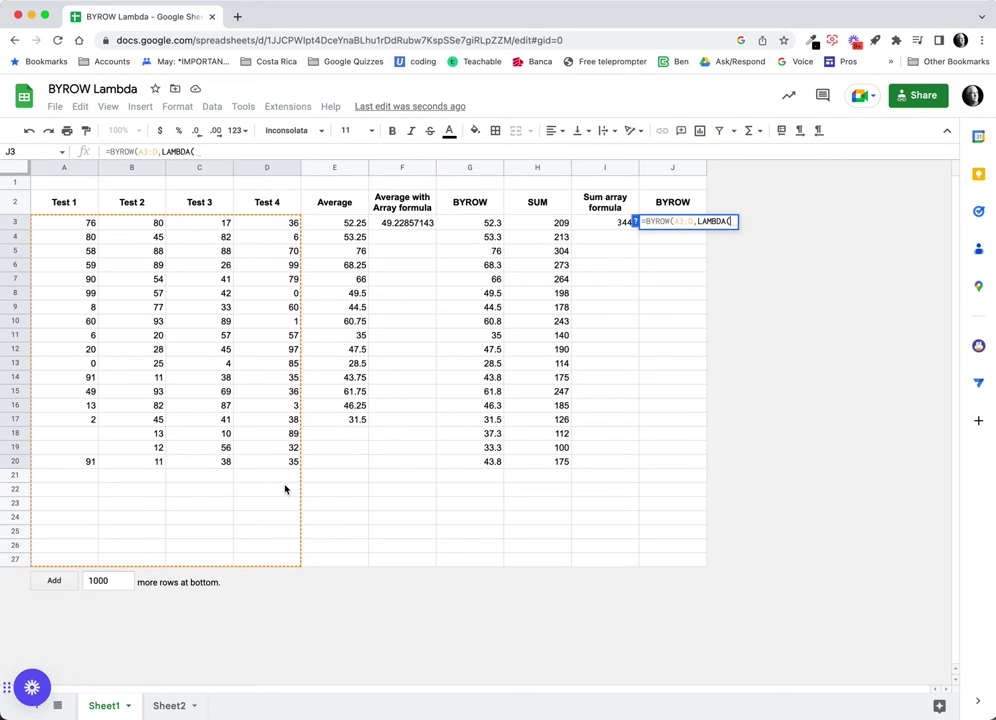
Enter cosmo as the parameter name of the LAMBDA function in J3's formula.
{"action": "type", "text": "r"}
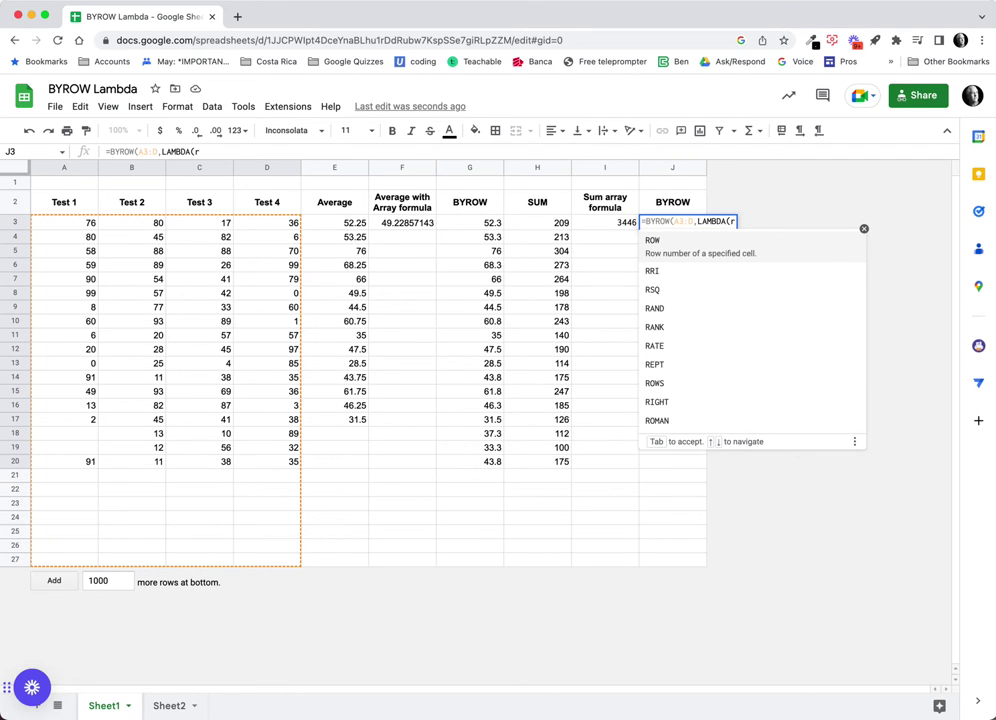
{"action": "key", "text": "BackSpace"}
{"action": "type", "text": "com"}
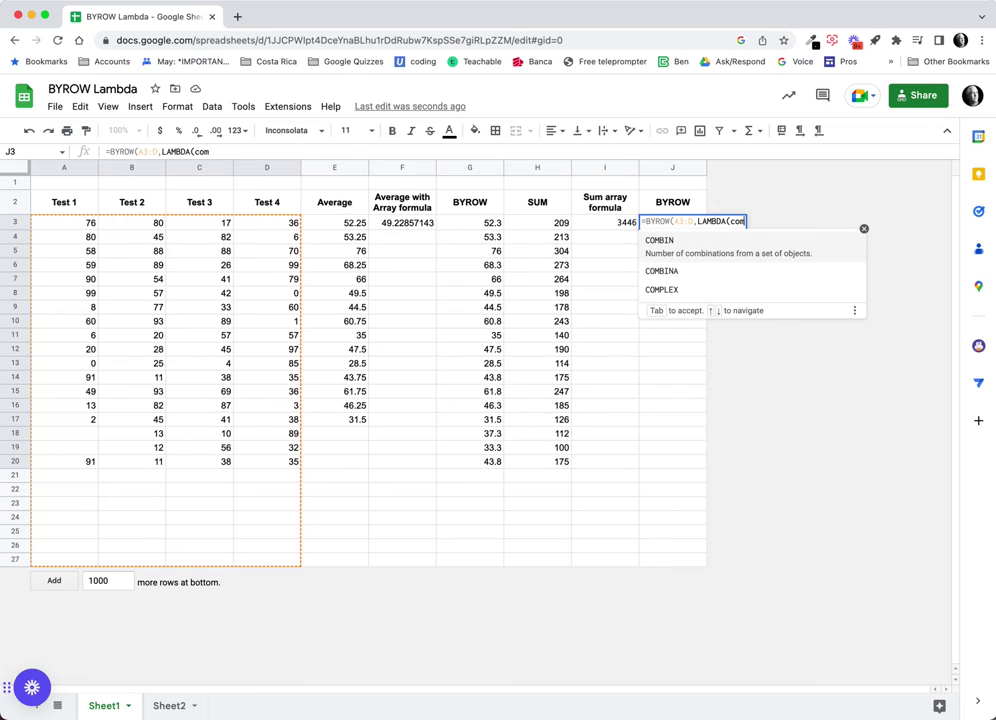
{"action": "key", "text": "BackSpace"}
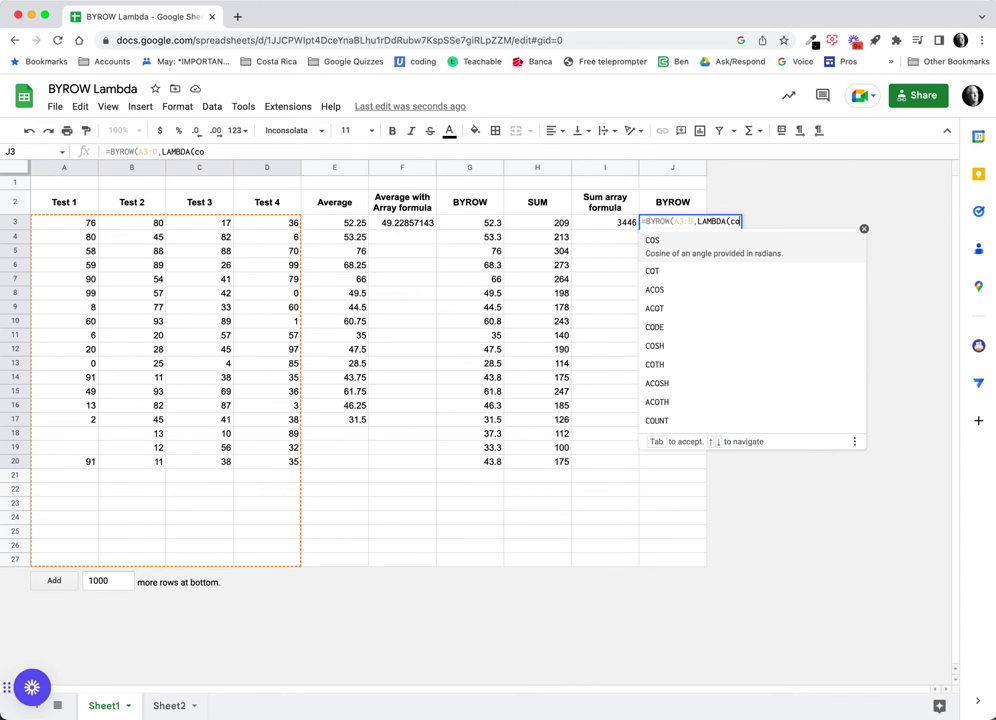
{"action": "type", "text": "s"}
{"action": "key", "text": "BackSpace"}
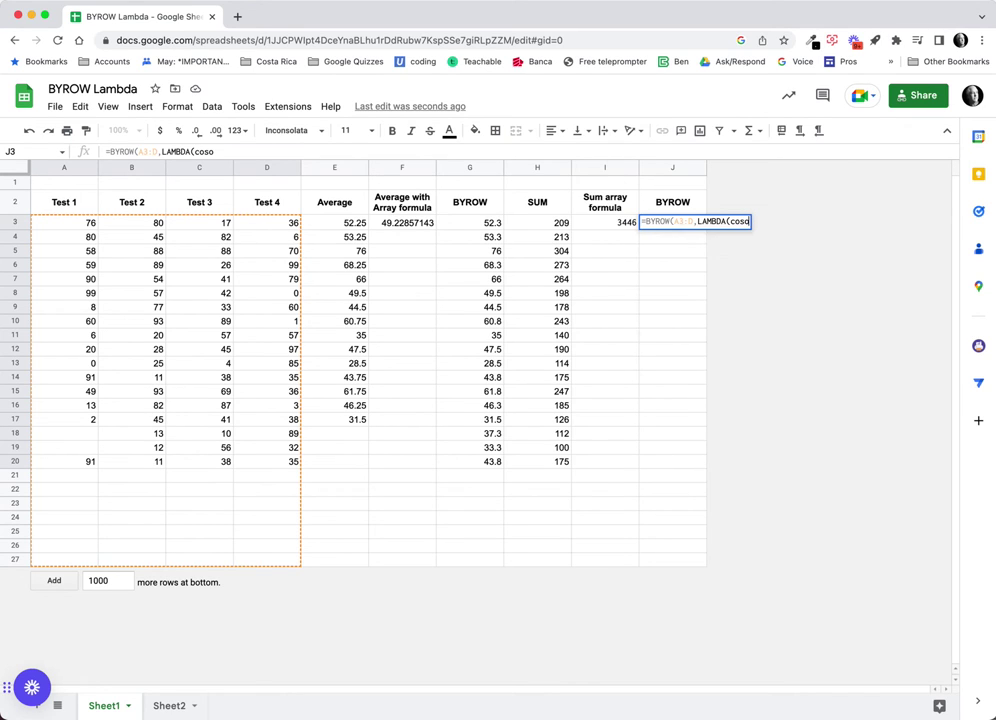
{"action": "type", "text": "smo,"}
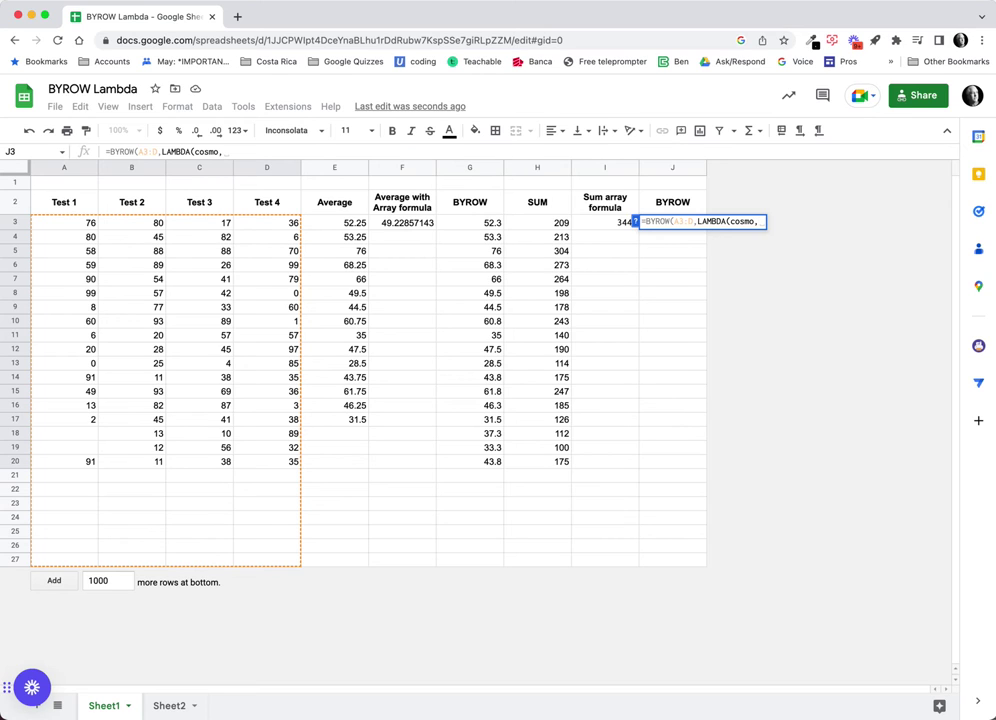
Complete the formula in J3 with SUM(cosmo) so it reads =BYROW(A3:D,LAMBDA(cosmo,SUM(cosmo))).
{"action": "type", "text": "SUM"}
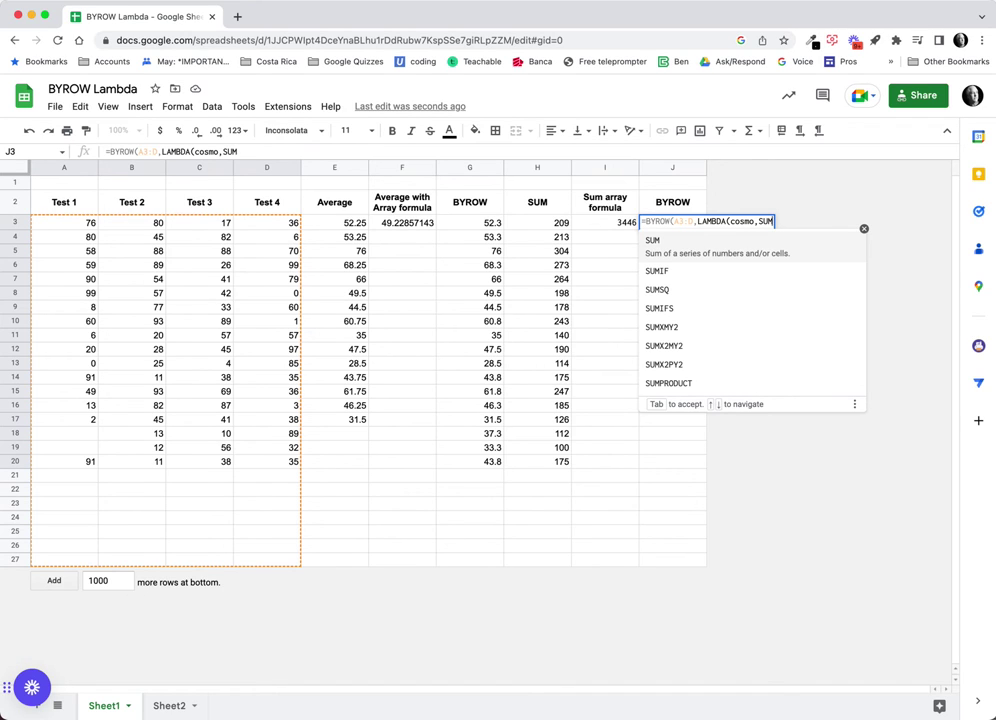
{"action": "type", "text": "(cosmos"}
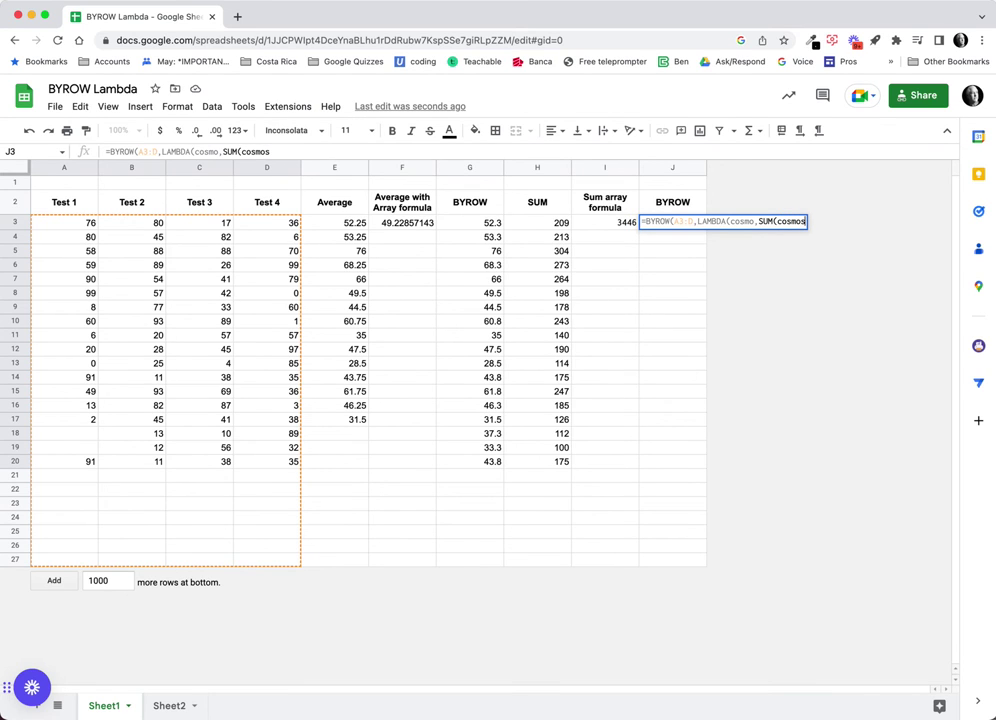
{"action": "key", "text": "BackSpace"}
{"action": "type", "text": ")"}
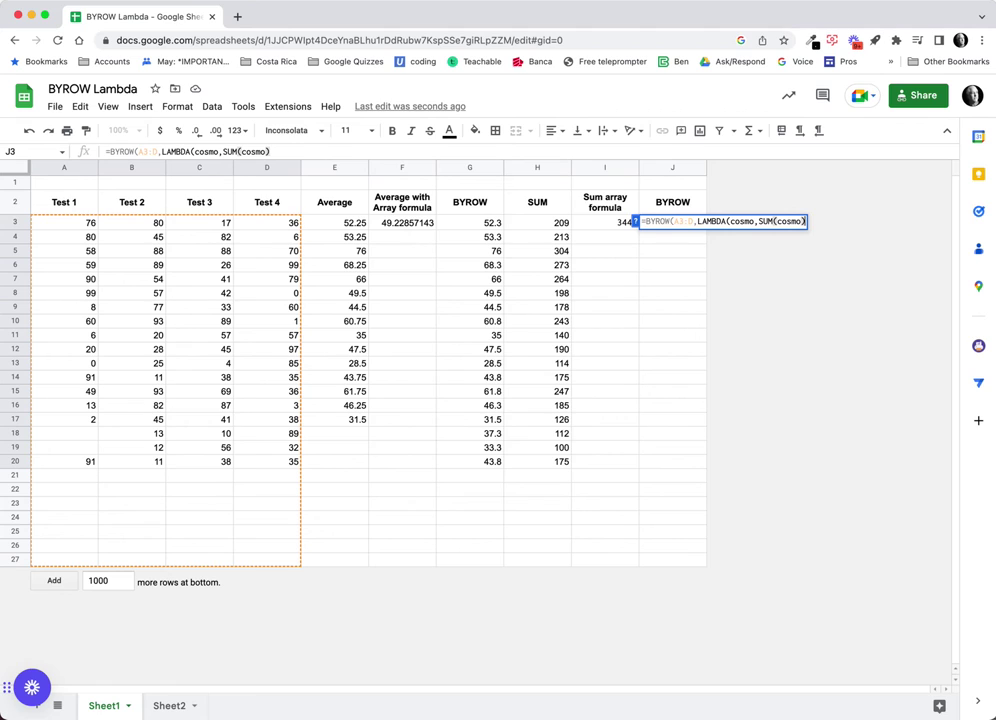
{"action": "type", "text": "))"}
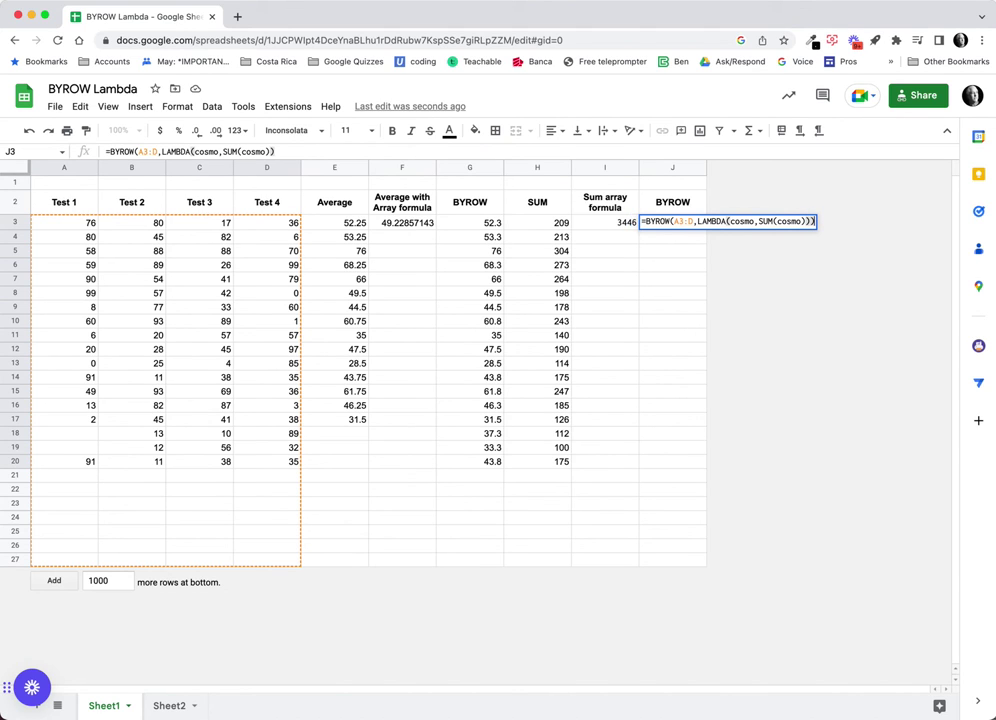
{"action": "key", "text": "Return"}
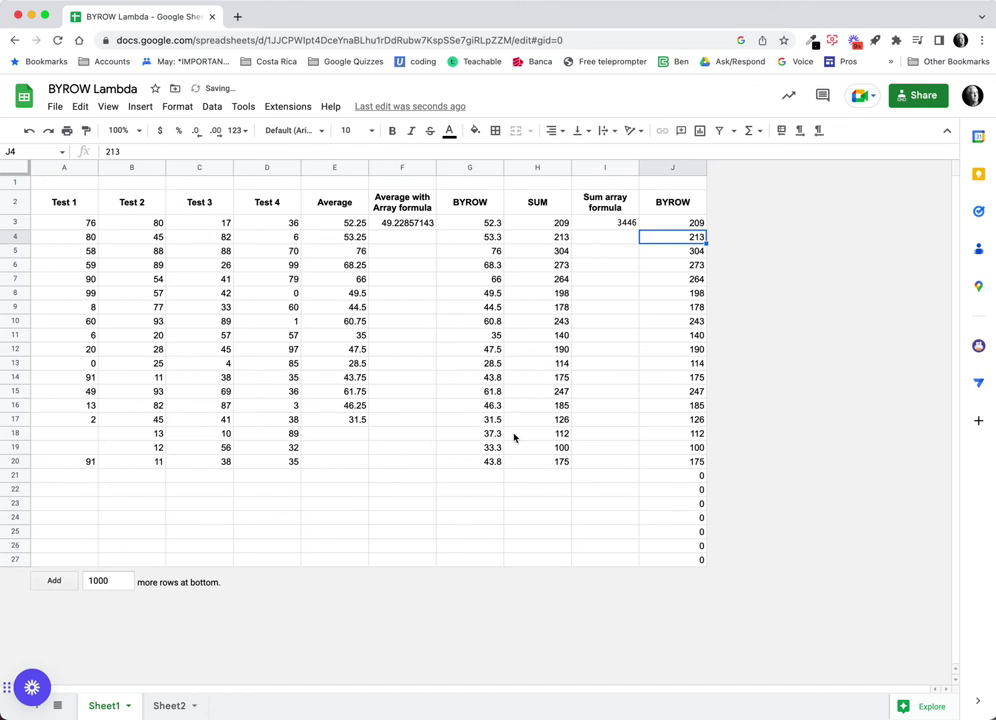
Fill cell J3 with yellow and compare its BYROW formula with the SUM formula in H3.
{"action": "left_click", "coordinate": [675, 224]}
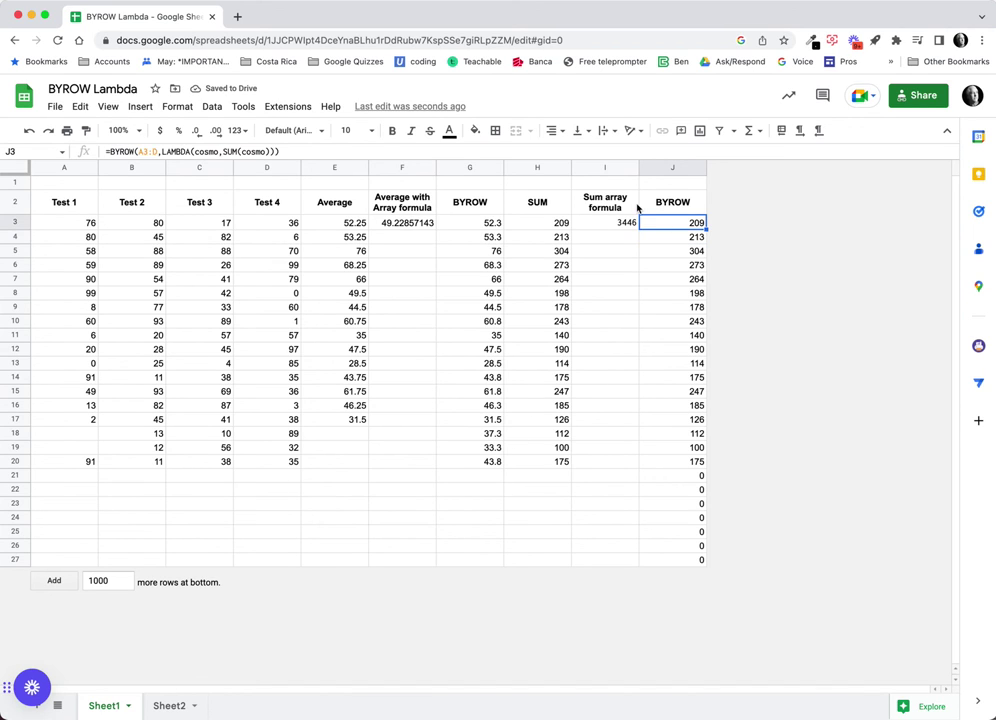
{"action": "left_click", "coordinate": [475, 130]}
{"action": "left_click", "coordinate": [529, 197]}
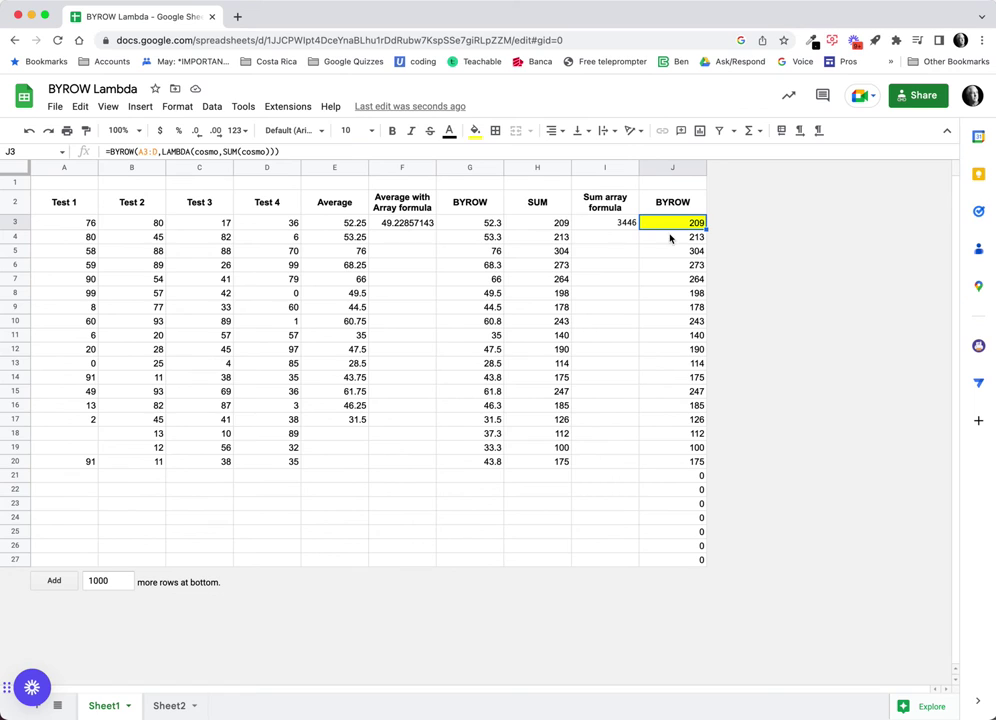
{"action": "left_click", "coordinate": [563, 228]}
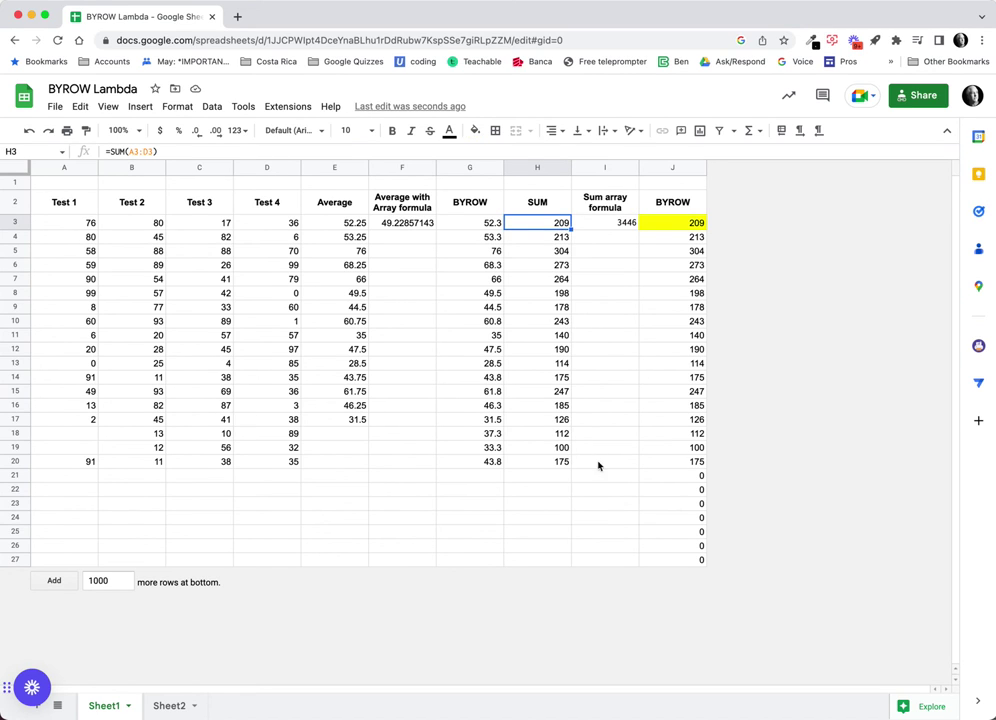
{"action": "key", "text": "Right"}
{"action": "key", "text": "Right"}
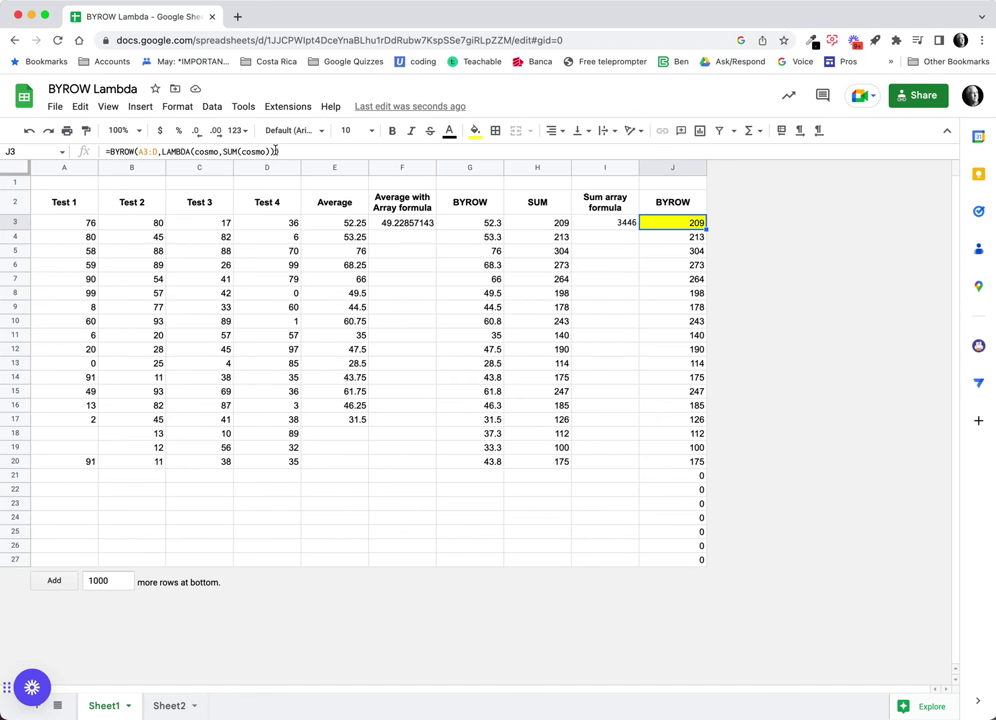
Replace the LAMBDA parameter name cosmo with r in the BYROW formula in J3.
{"action": "left_click", "coordinate": [210, 152]}
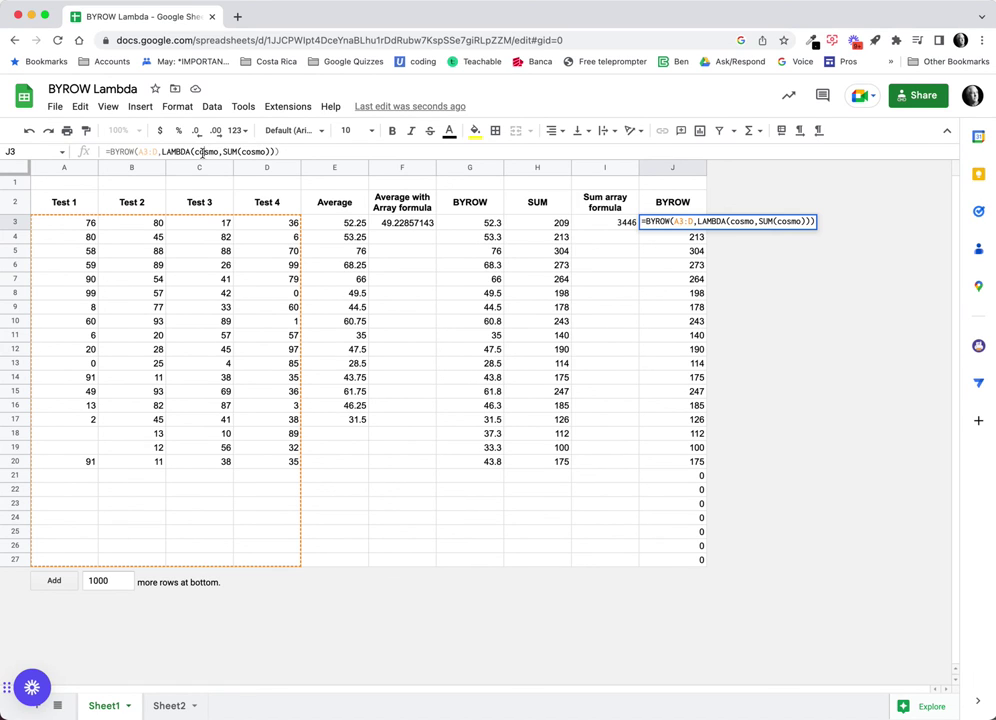
{"action": "left_click_drag", "start_coordinate": [211, 152], "coordinate": [193, 154]}
{"action": "type", "text": "ROW("}
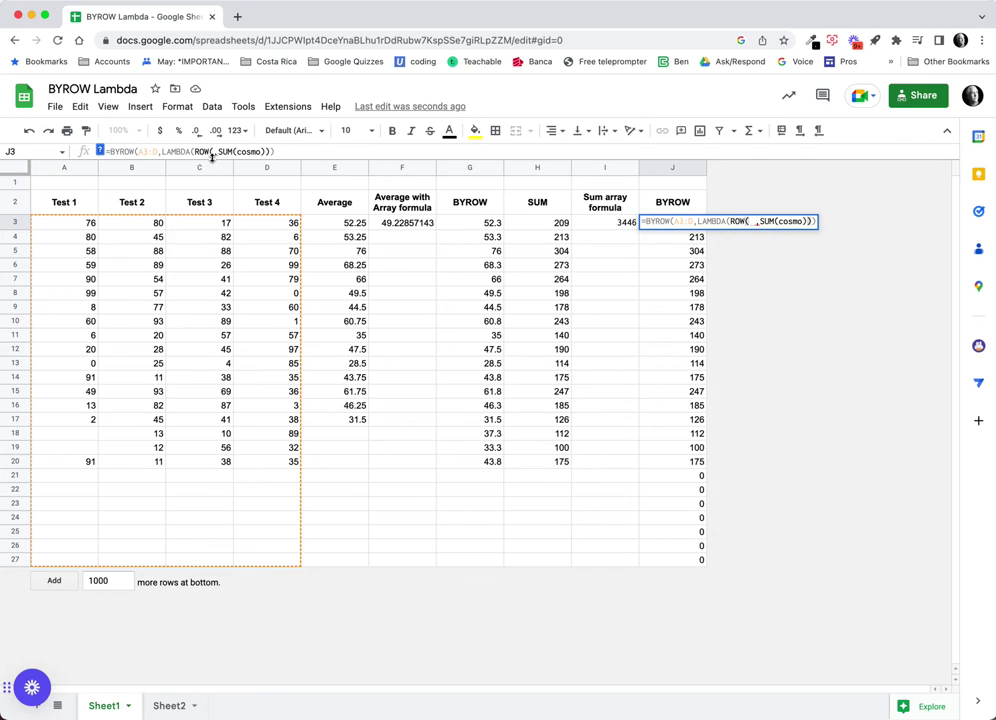
{"action": "key", "text": "BackSpace"}
{"action": "key", "text": "BackSpace"}
{"action": "key", "text": "BackSpace"}
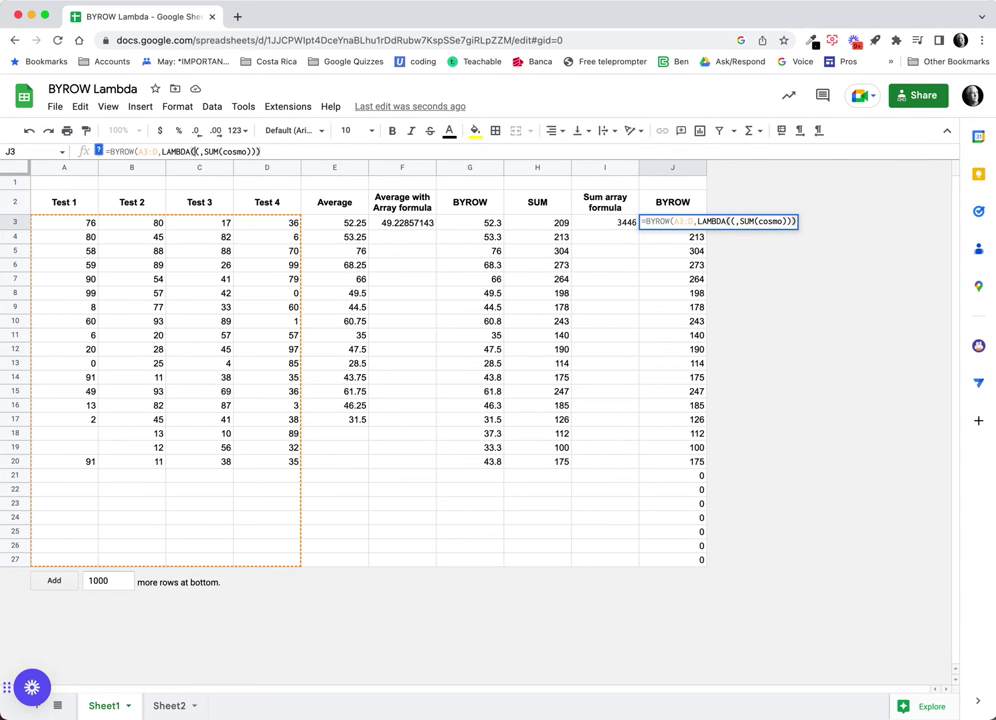
{"action": "type", "text": "r"}
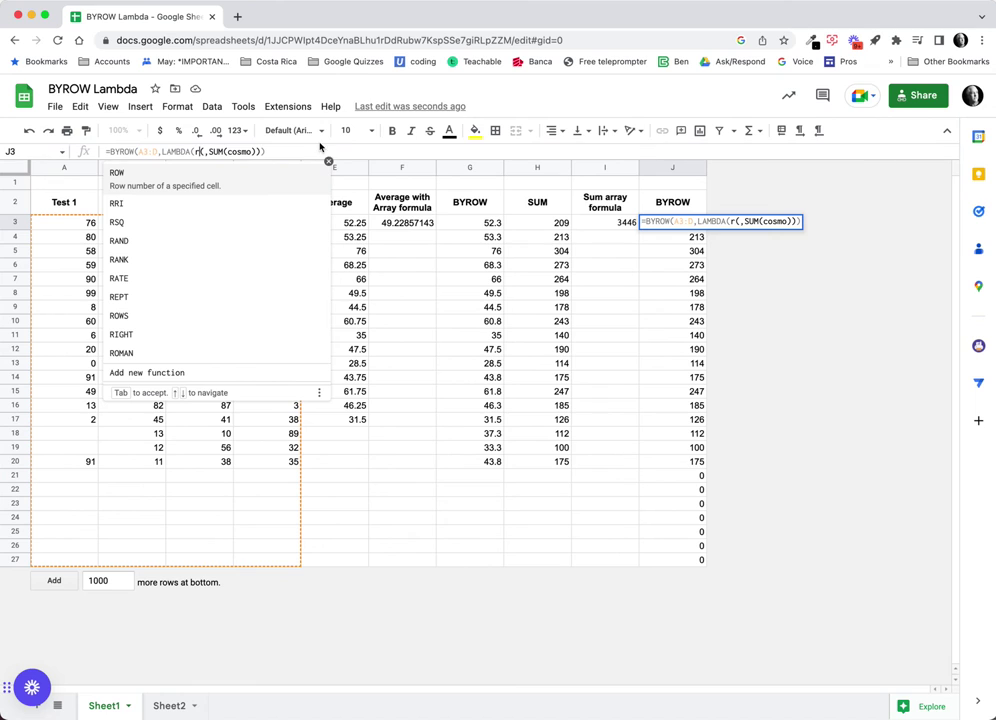
{"action": "left_click", "coordinate": [328, 161]}
{"action": "key", "text": "Return"}
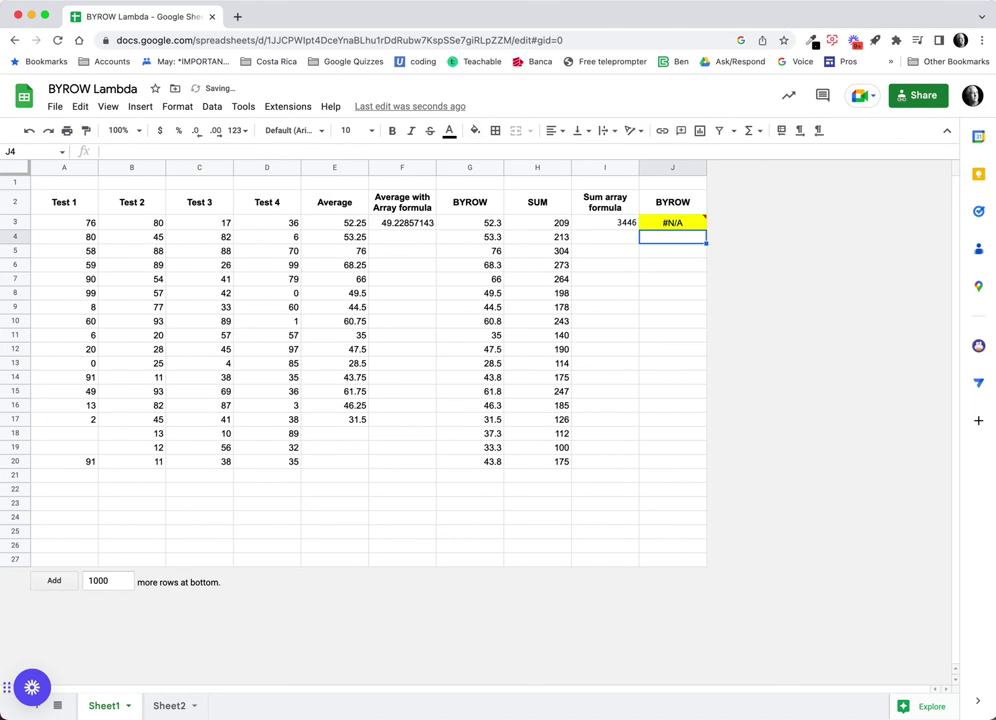
Select the argument cosmo inside SUM in J3's BYROW formula for replacement.
{"action": "key", "text": "Up"}
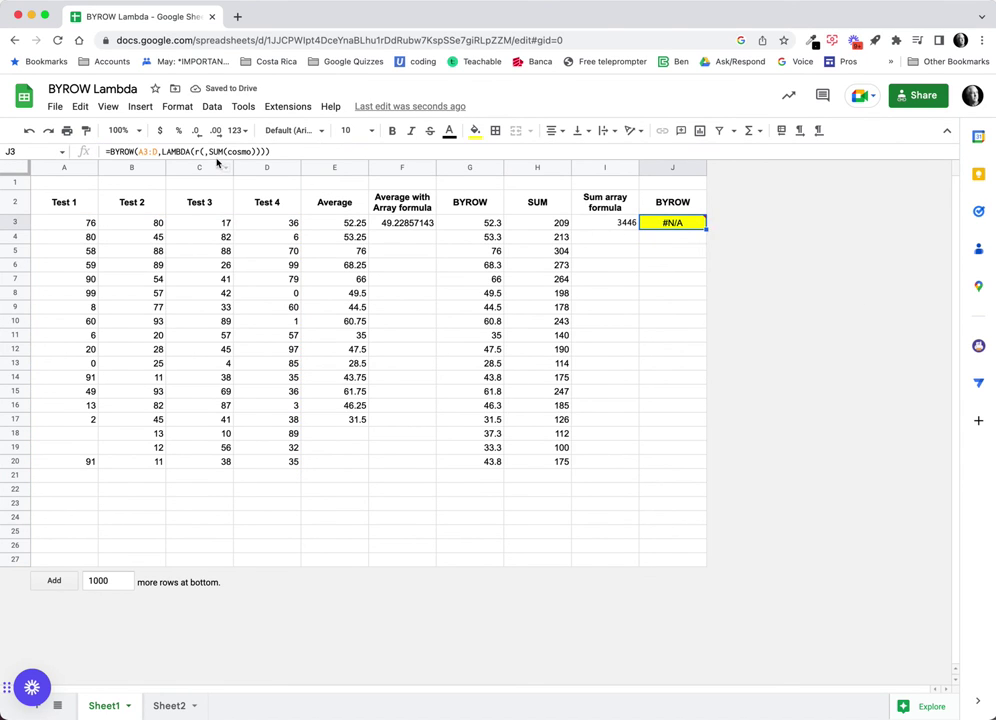
{"action": "left_click_drag", "start_coordinate": [251, 152], "coordinate": [229, 153]}
{"action": "type", "text": "ROW("}
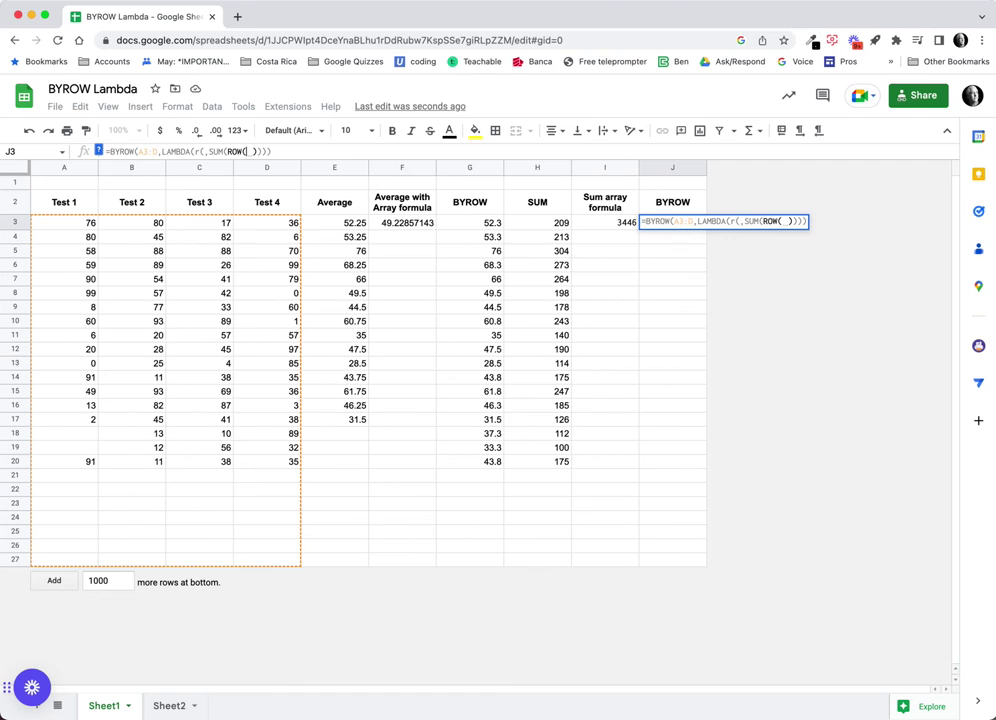
{"action": "key", "text": "BackSpace"}
{"action": "key", "text": "BackSpace"}
{"action": "key", "text": "BackSpace"}
{"action": "key", "text": "BackSpace"}
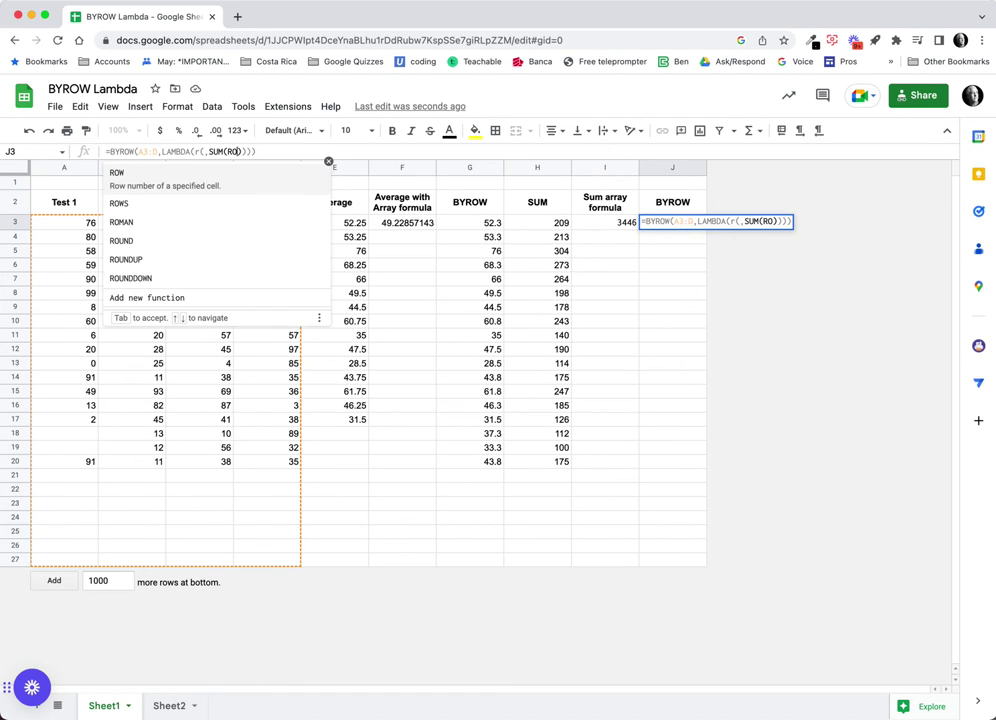
{"action": "type", "text": "ROW("}
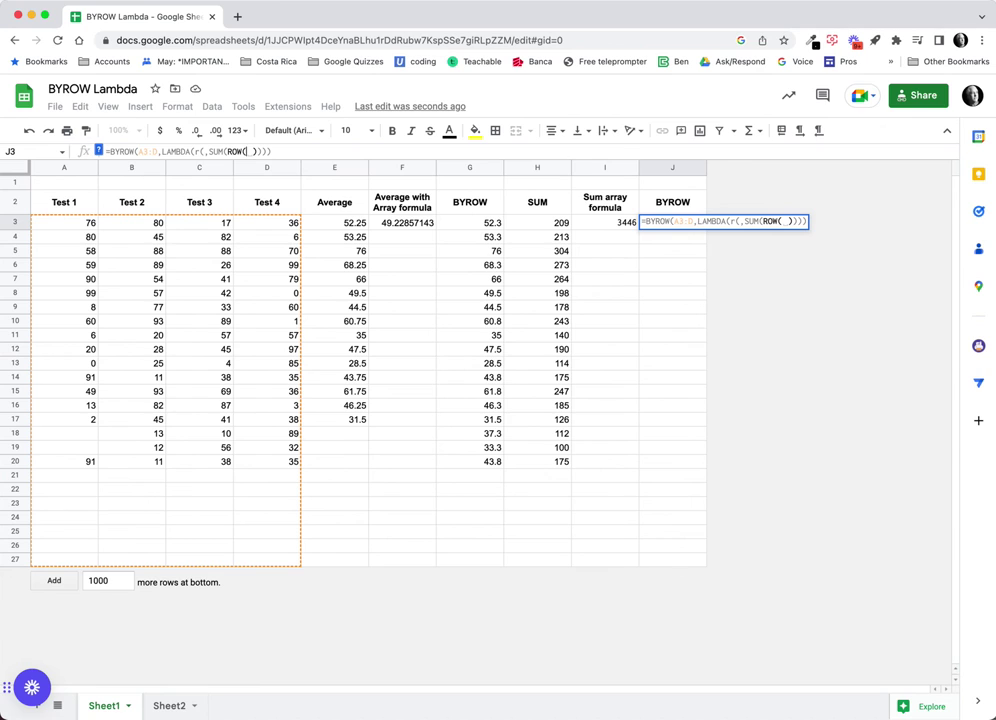
{"action": "key", "text": "BackSpace"}
{"action": "key", "text": "BackSpace"}
{"action": "key", "text": "BackSpace"}
{"action": "key", "text": "BackSpace"}
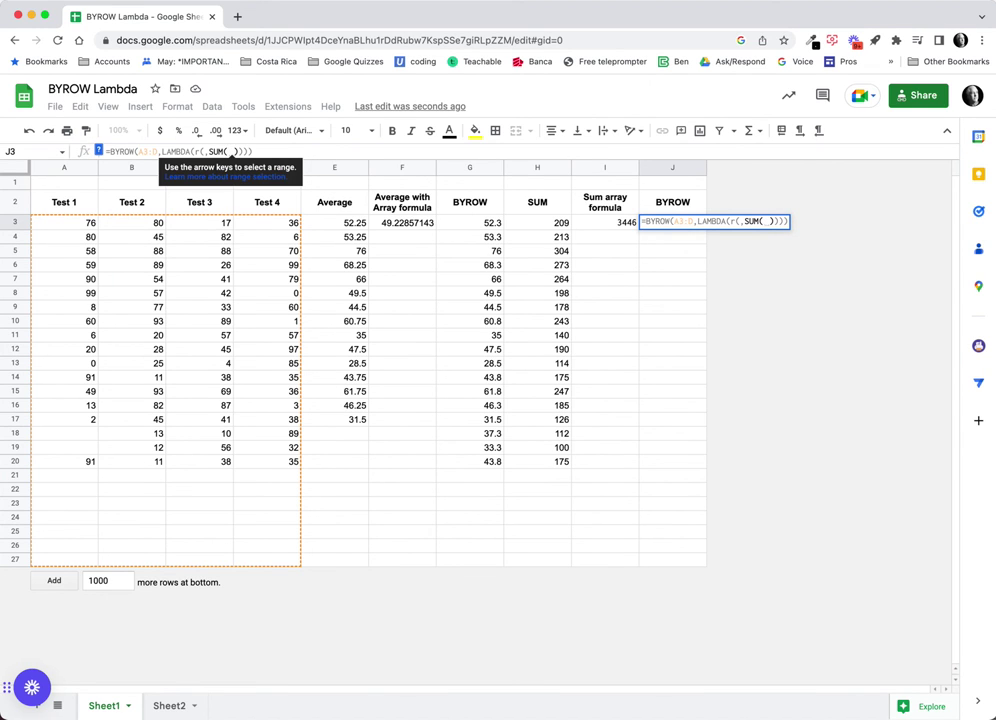
Enter r as the argument of SUM in J3's BYROW formula, commit it and check the cell.
{"action": "type", "text": "r"}
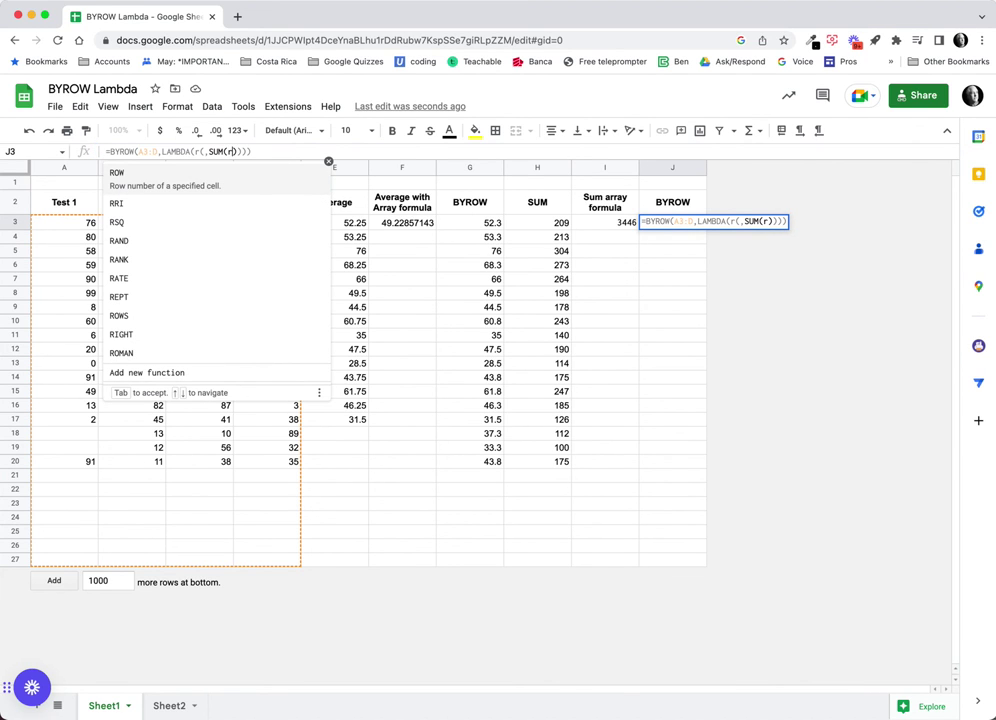
{"action": "left_click", "coordinate": [288, 152]}
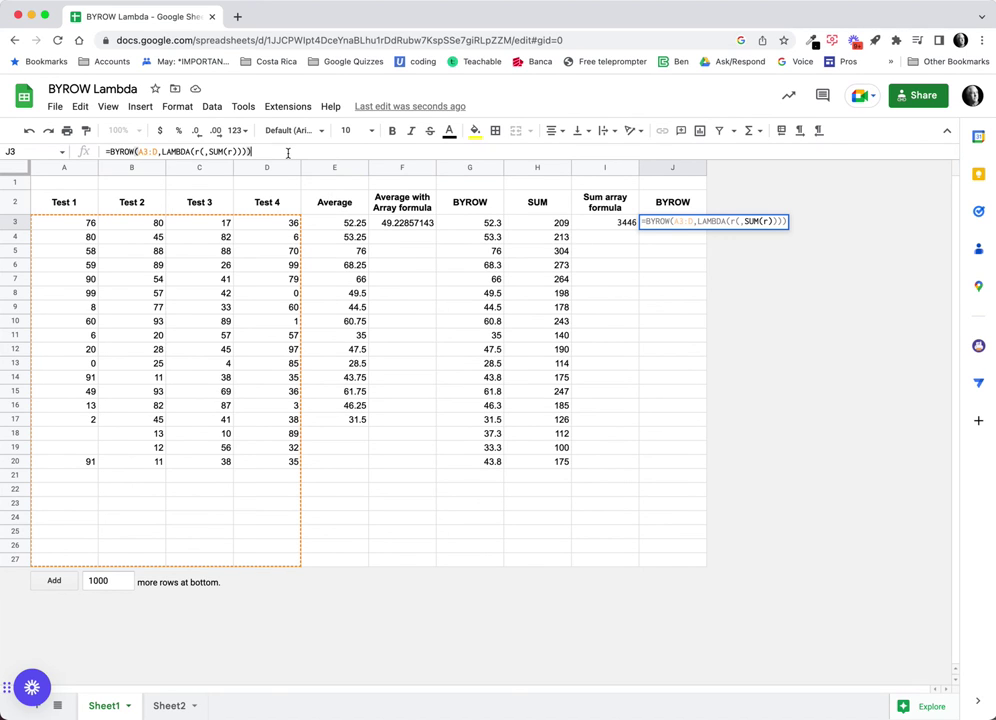
{"action": "key", "text": "Return"}
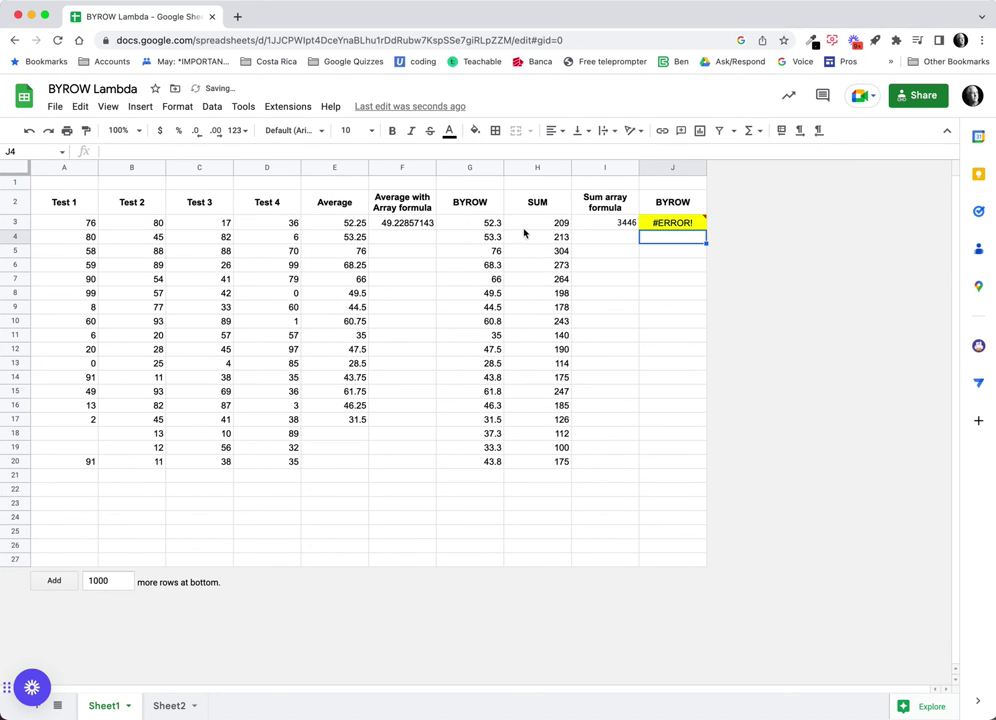
{"action": "left_click", "coordinate": [692, 223]}
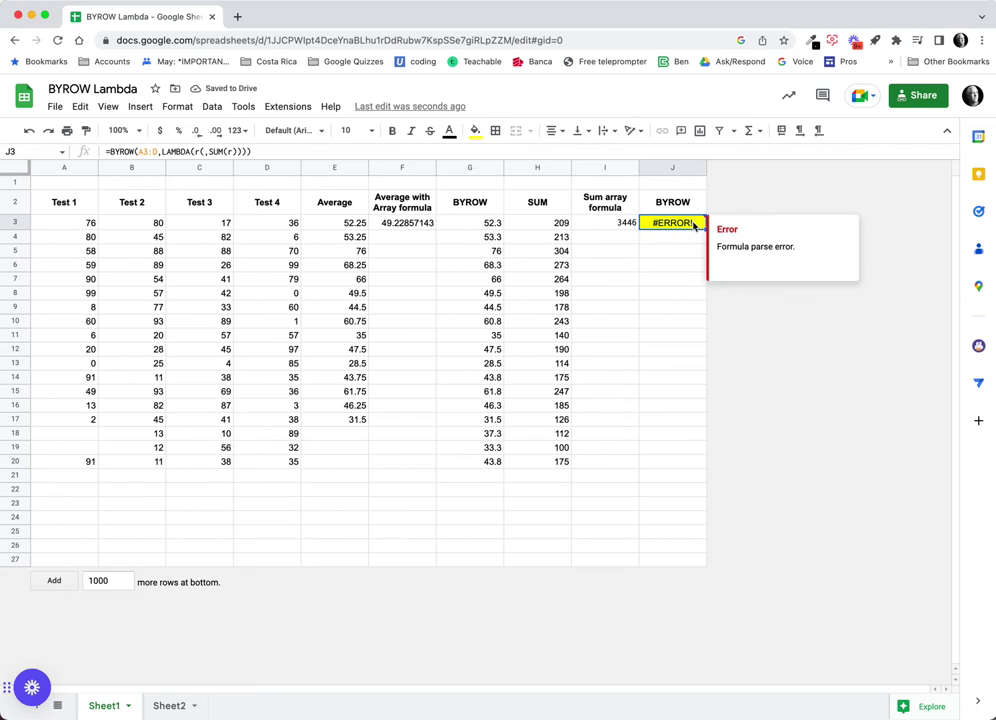